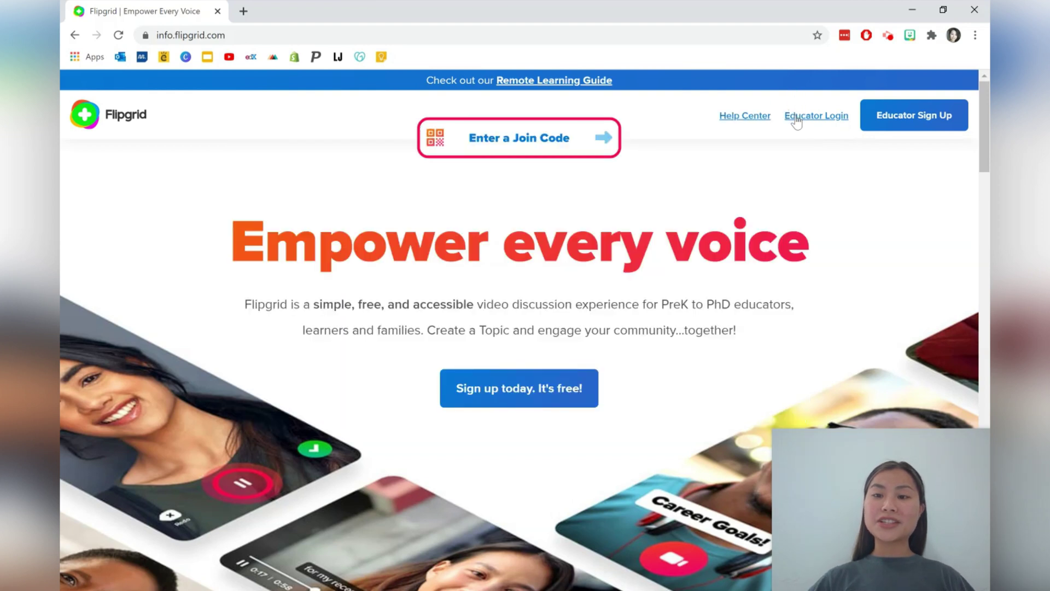
# Log in as an educator, look over the Topics list, then return to Groups
pyautogui.click(796, 119)
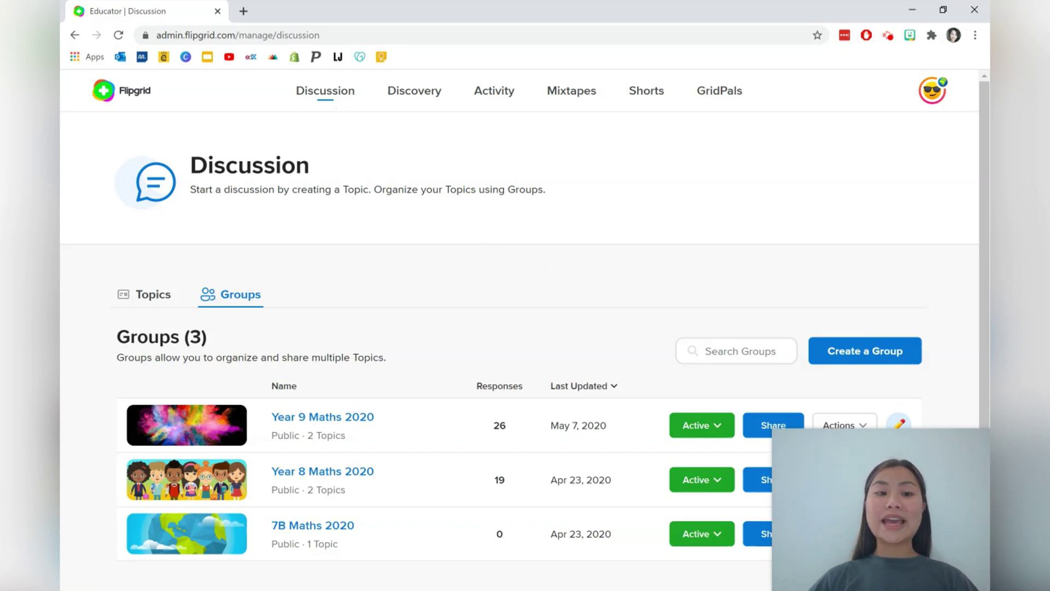
pyautogui.click(152, 295)
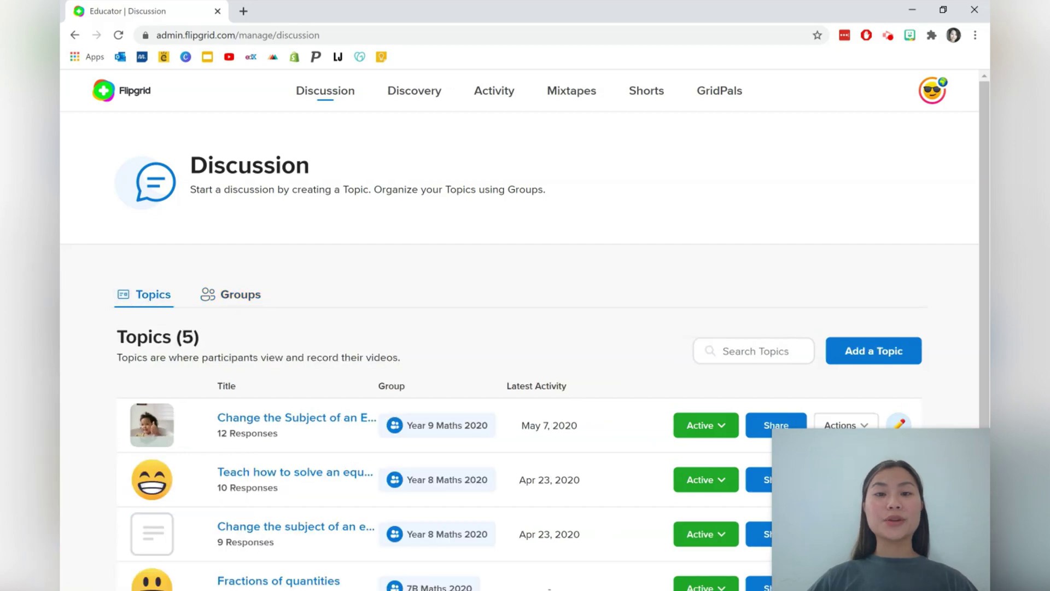
pyautogui.click(227, 303)
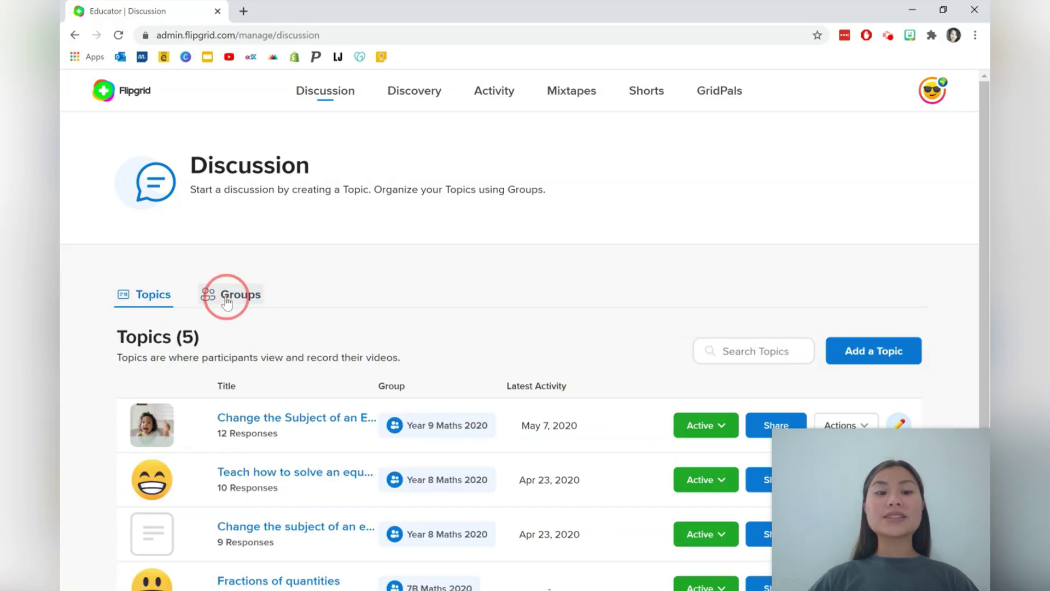
# Start a new group, keep it Private, and name it Demo
pyautogui.click(855, 345)
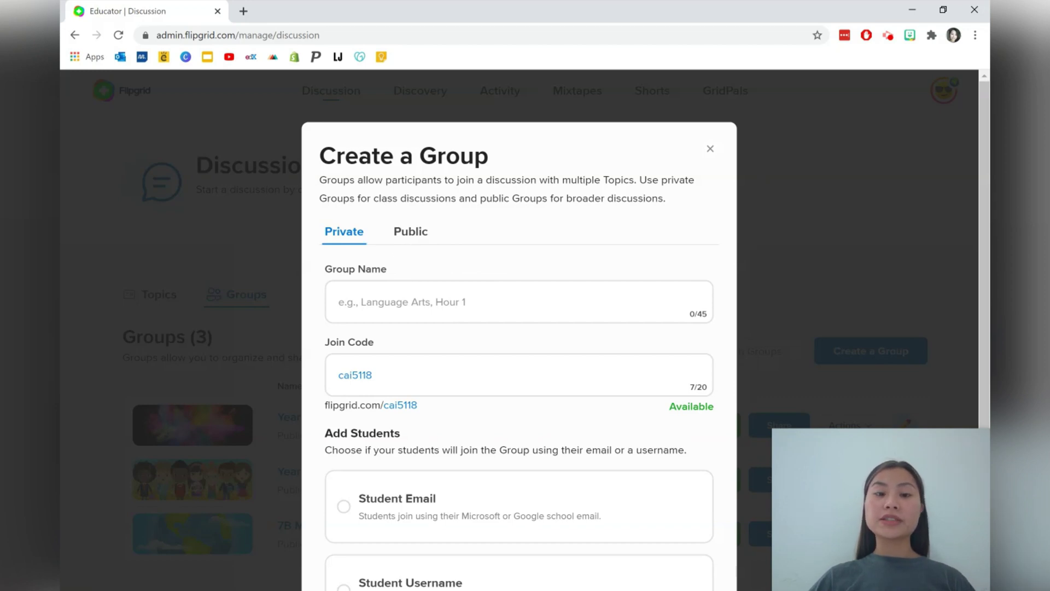
pyautogui.click(396, 241)
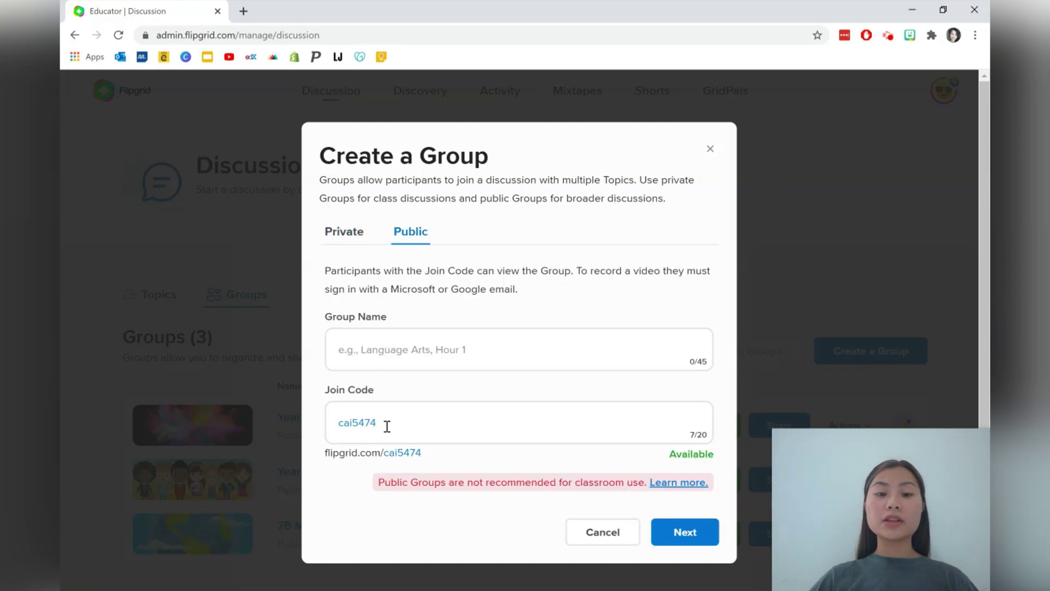
pyautogui.click(352, 238)
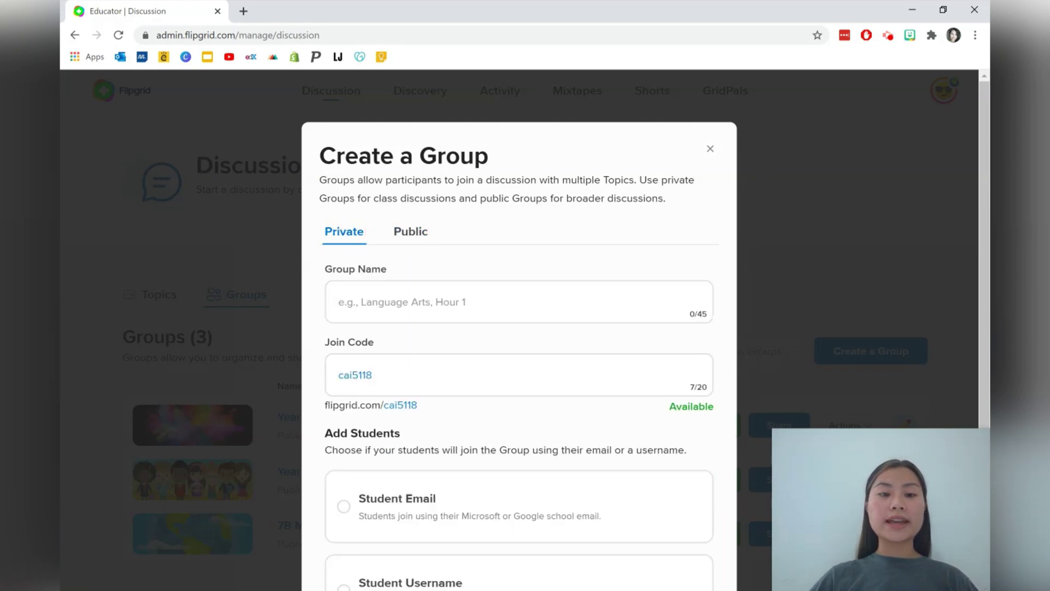
pyautogui.click(381, 302)
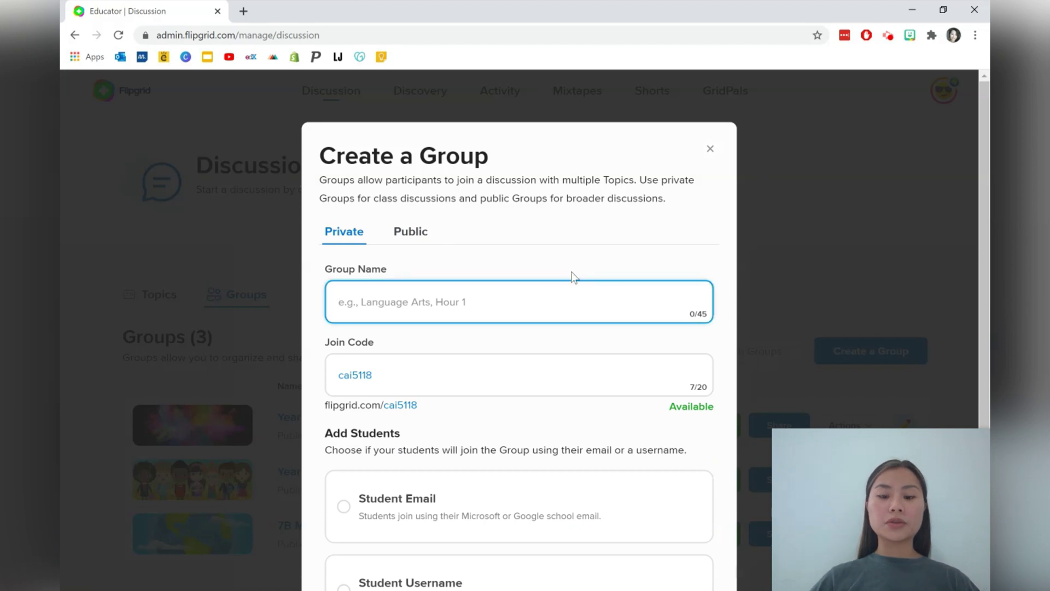
pyautogui.write('Demo')
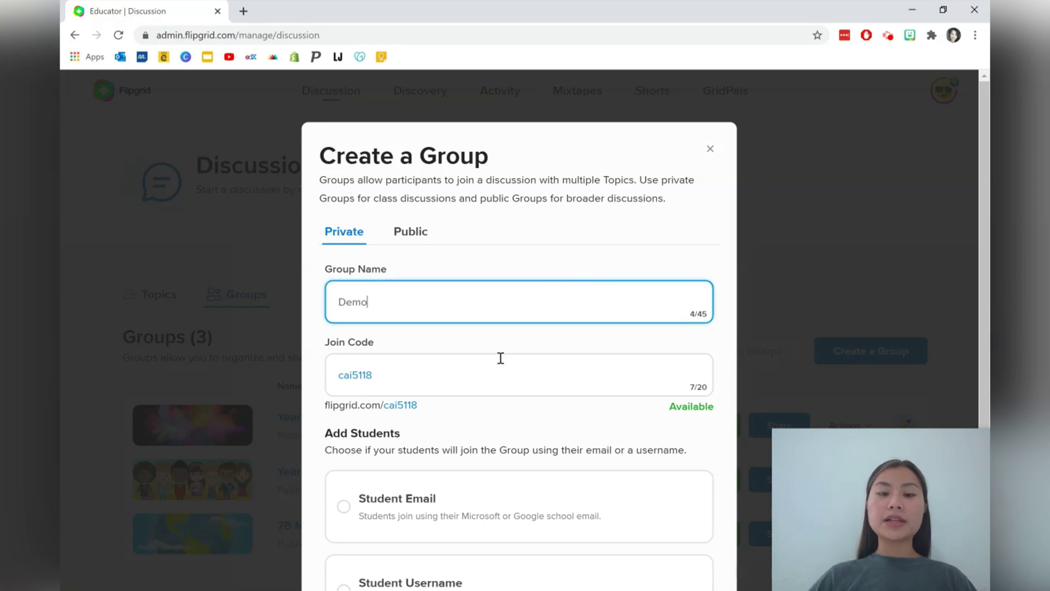
pyautogui.moveTo(446, 371); pyautogui.dragTo(309, 357)
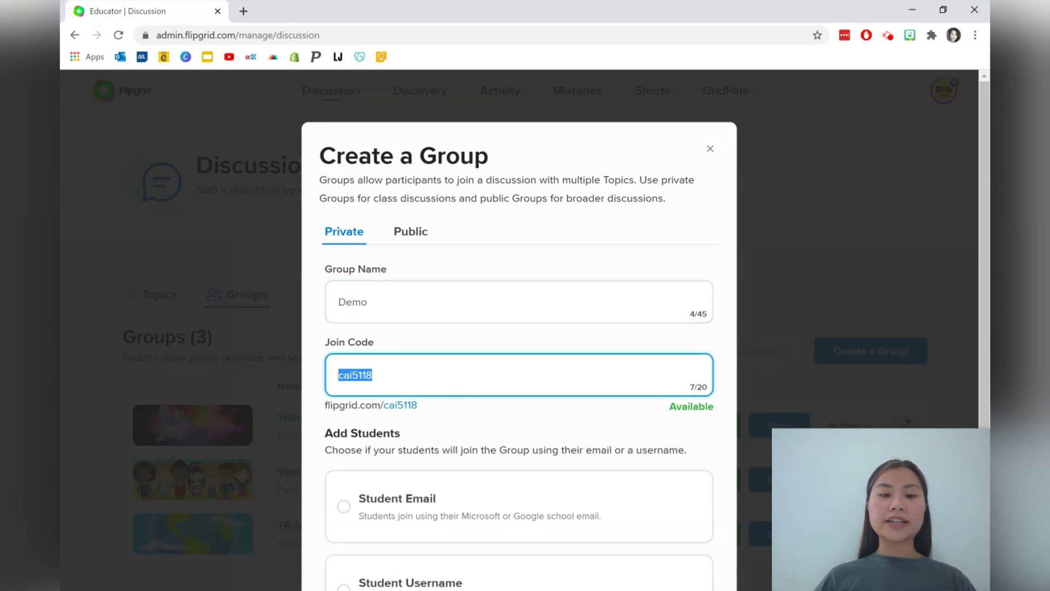
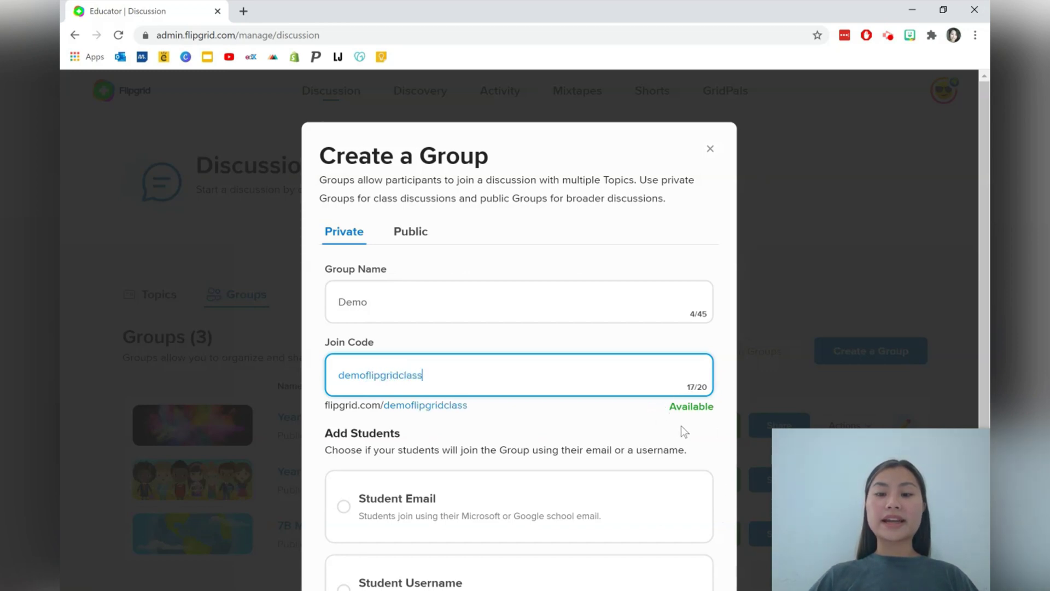
pyautogui.scroll(-1, 684, 428)
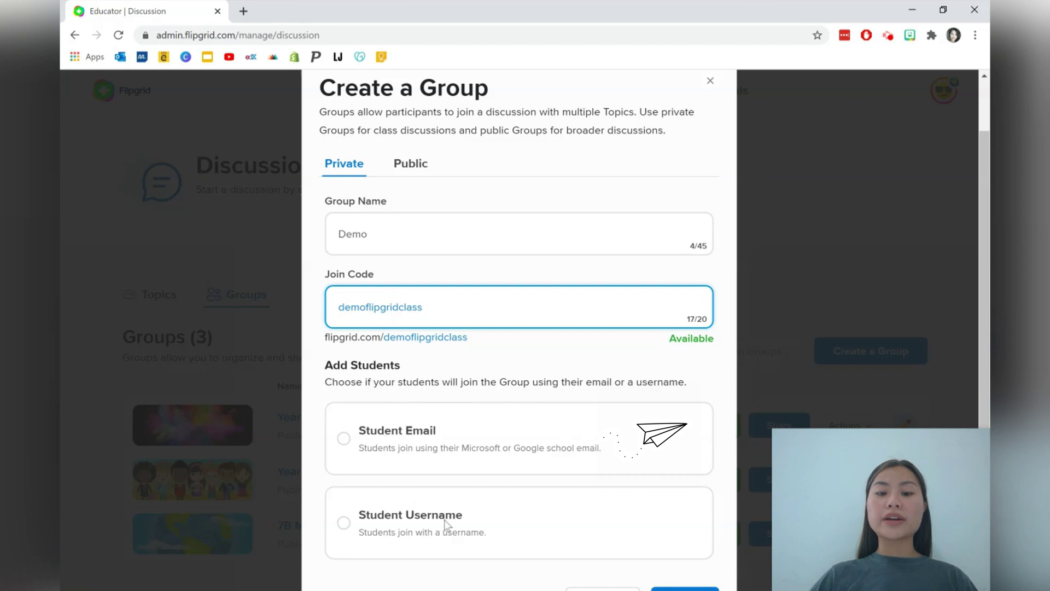
pyautogui.click(406, 433)
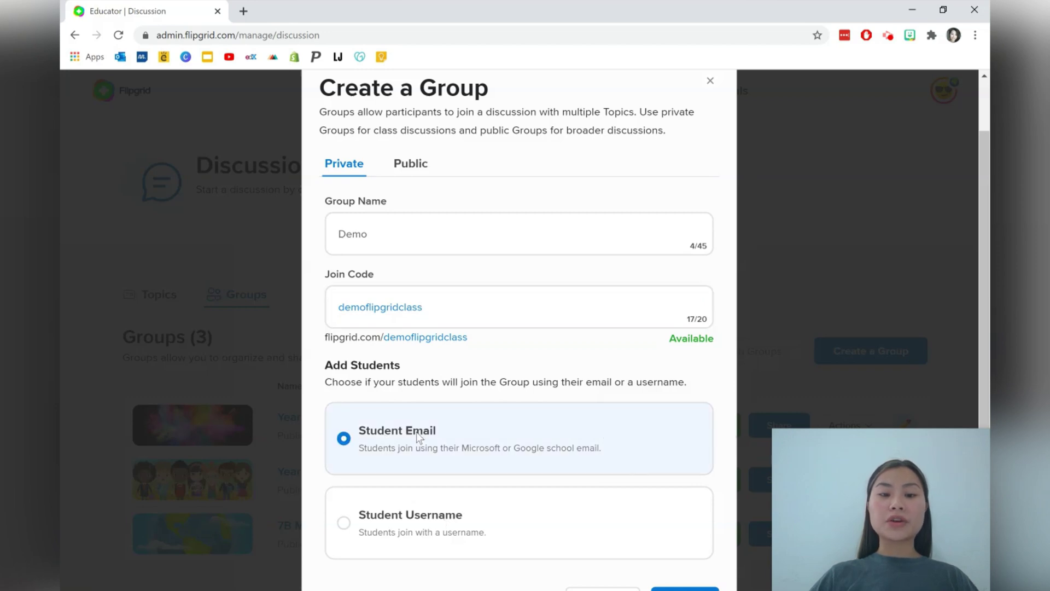
pyautogui.scroll(-1, 735, 540)
# Create the Demo group without student emails, copy its join link, and go to the group
pyautogui.click(687, 534)
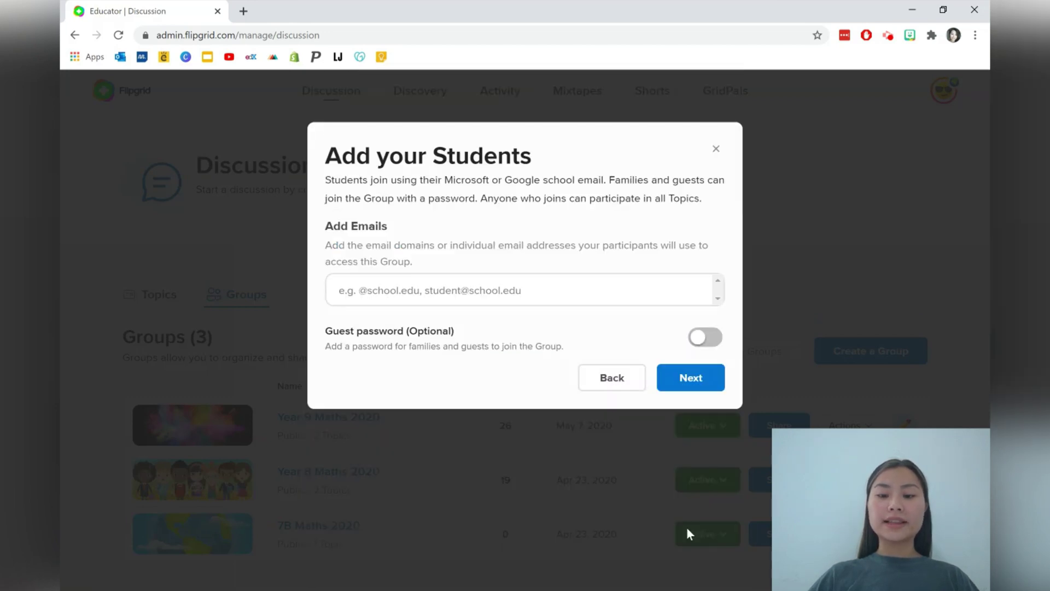
pyautogui.click(504, 285)
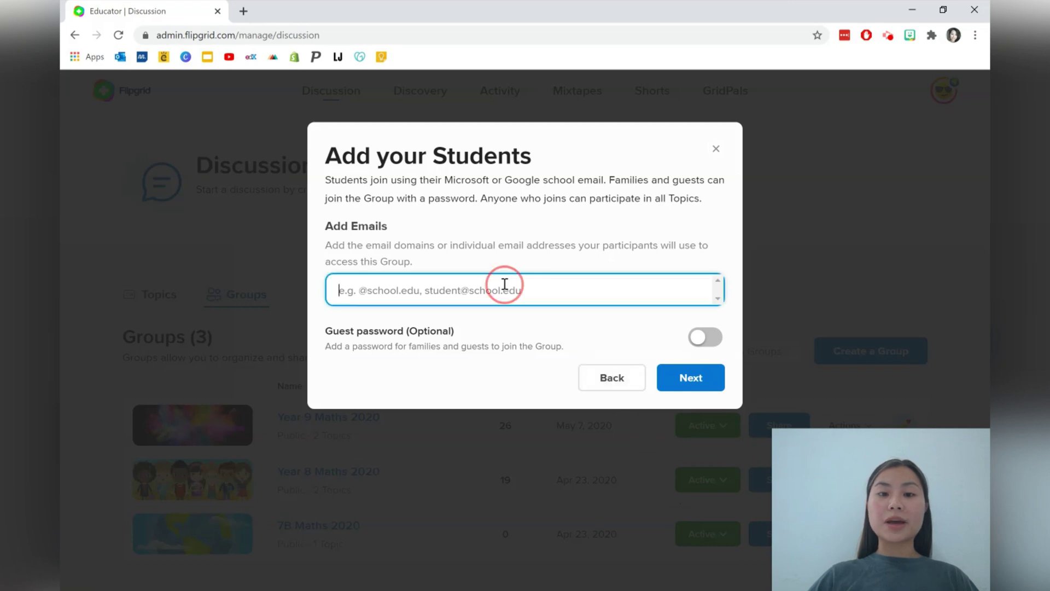
pyautogui.press('Tab')
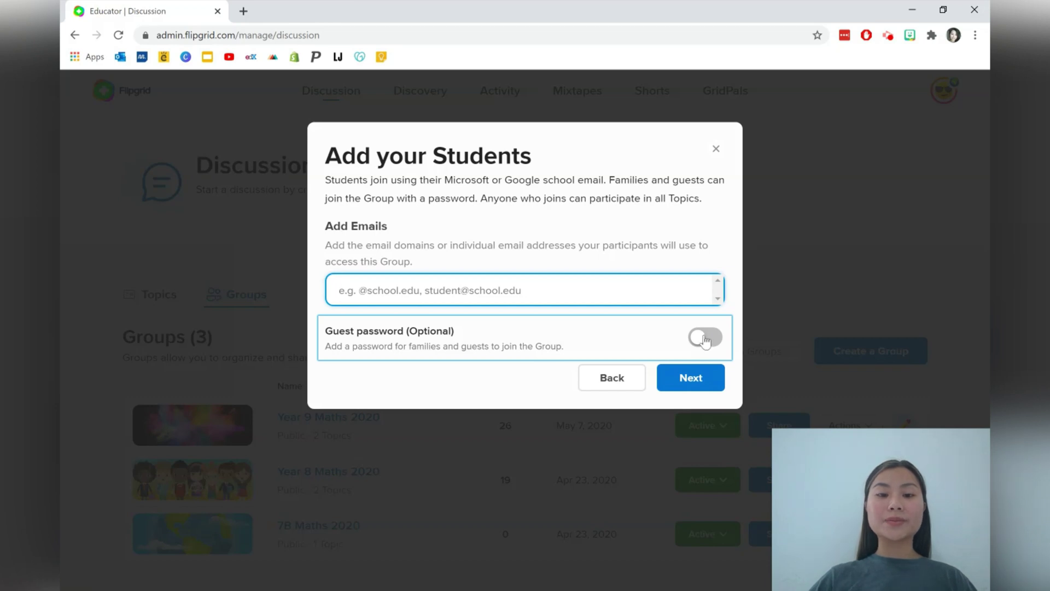
pyautogui.click(691, 377)
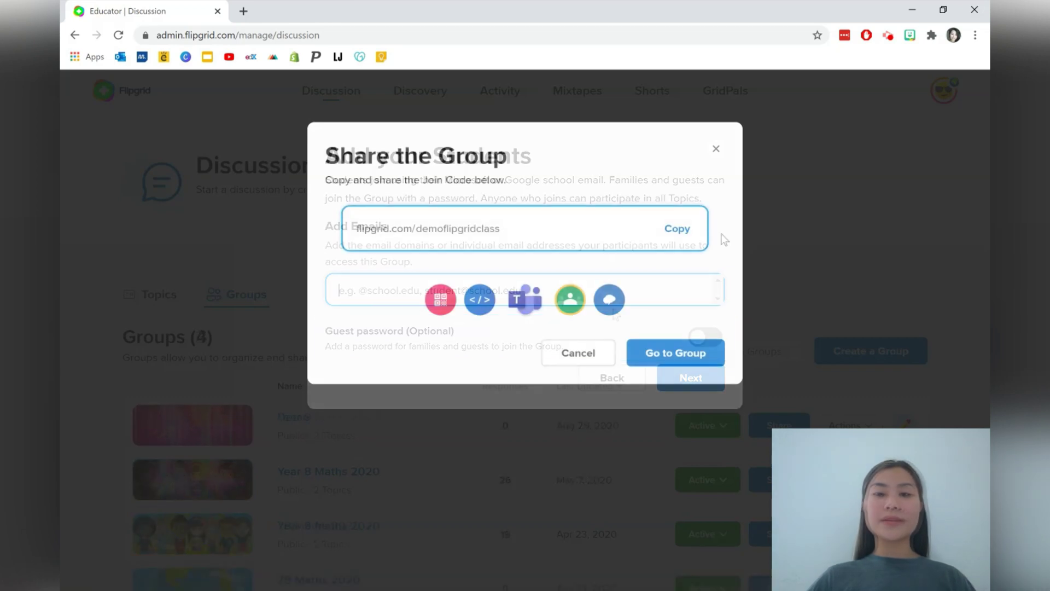
pyautogui.click(672, 230)
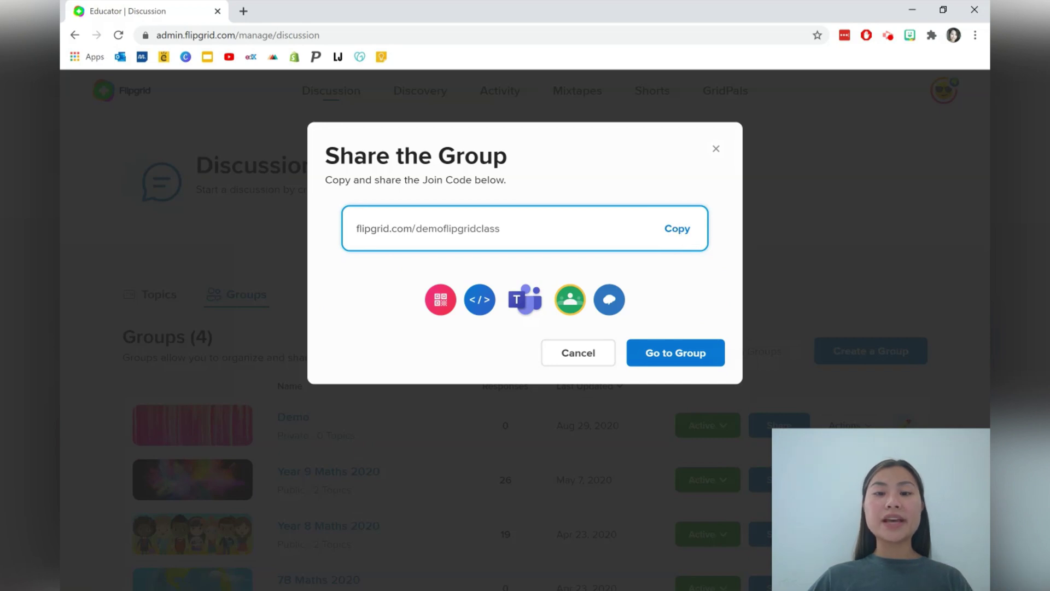
pyautogui.click(687, 353)
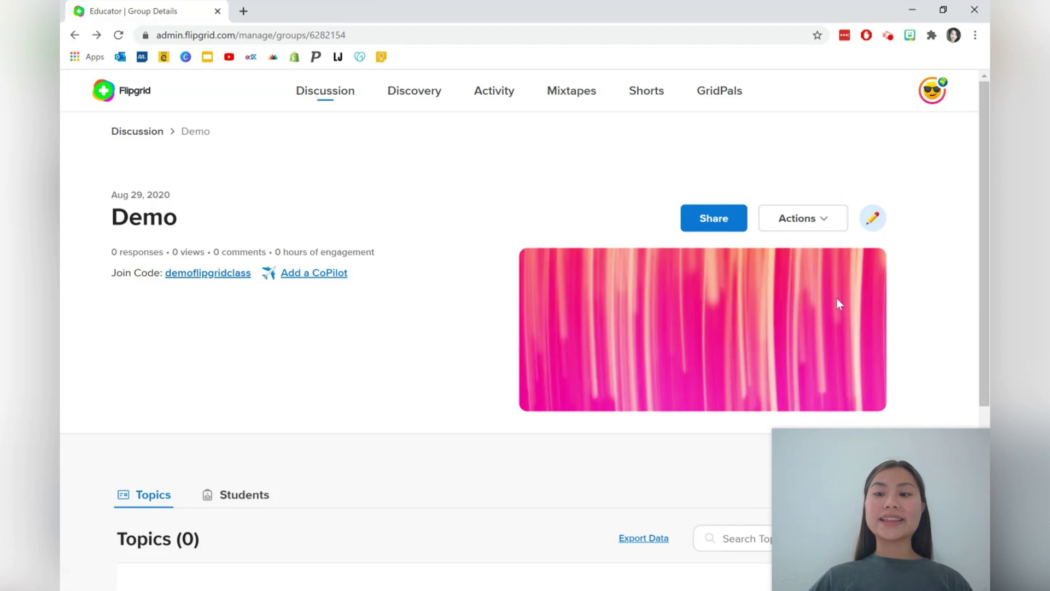
# Set the Demo group's cover to the pink candy-swirl Featured image and update the group
pyautogui.click(874, 220)
pyautogui.scroll(-9, 654, 270)
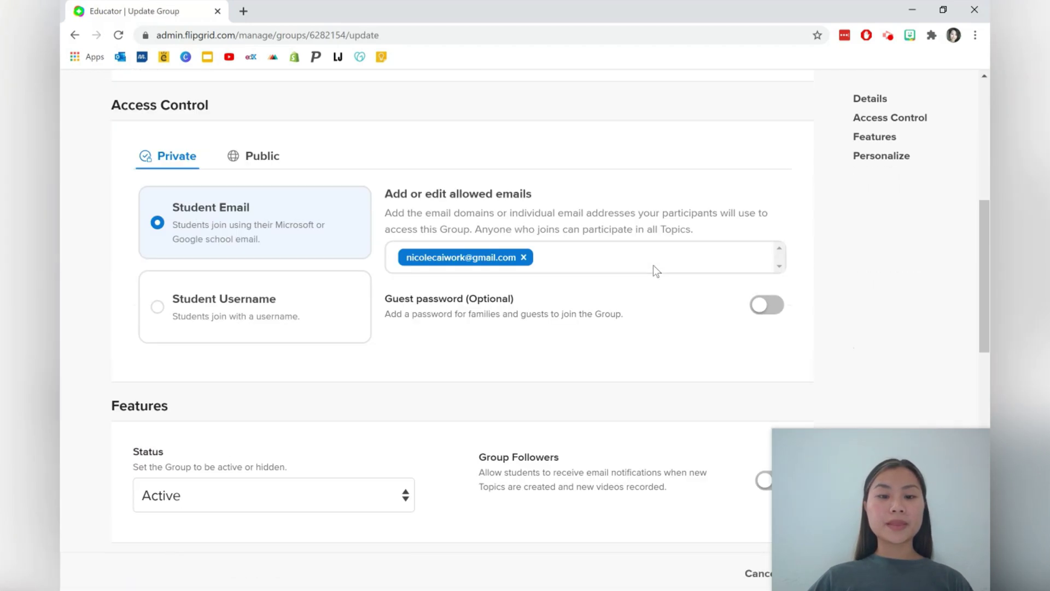
pyautogui.scroll(-8, 566, 272)
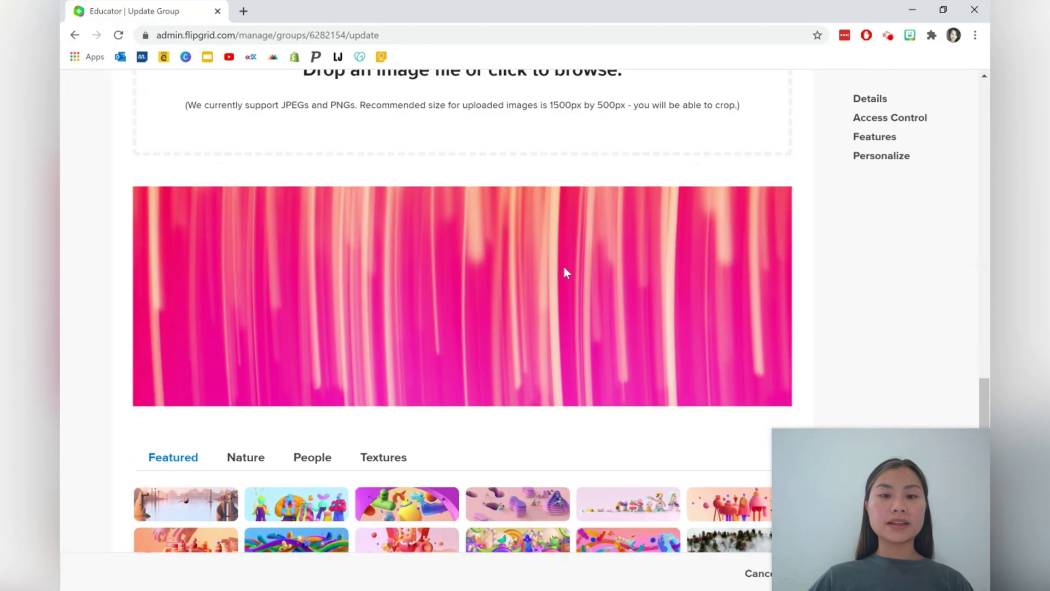
pyautogui.scroll(-4, 479, 246)
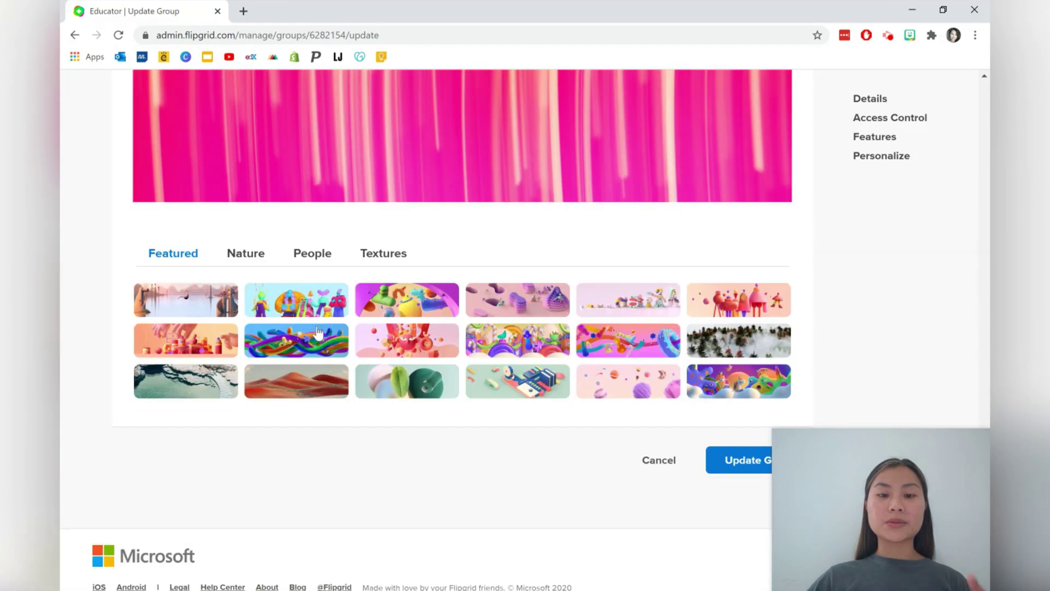
pyautogui.click(615, 355)
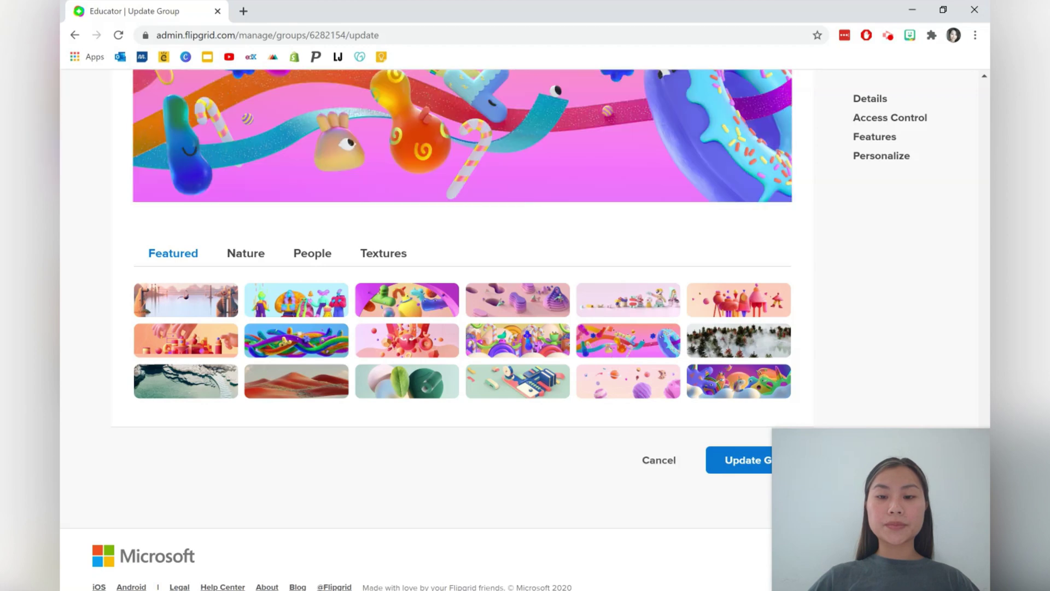
pyautogui.click(736, 460)
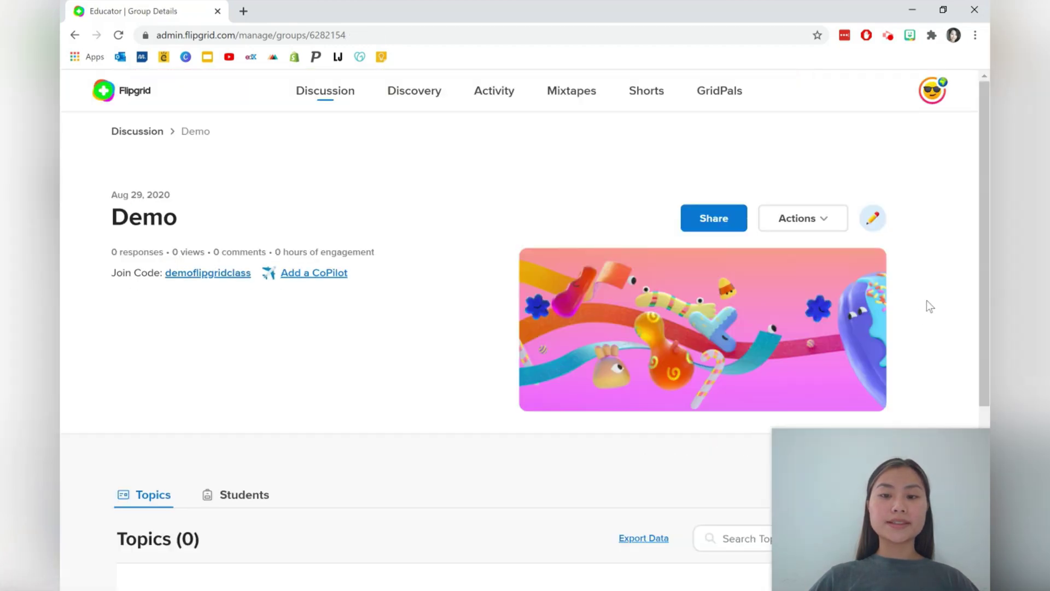
# Open an empty Create a Topic form under Topics (0) and select its title field
pyautogui.scroll(-5, 927, 301)
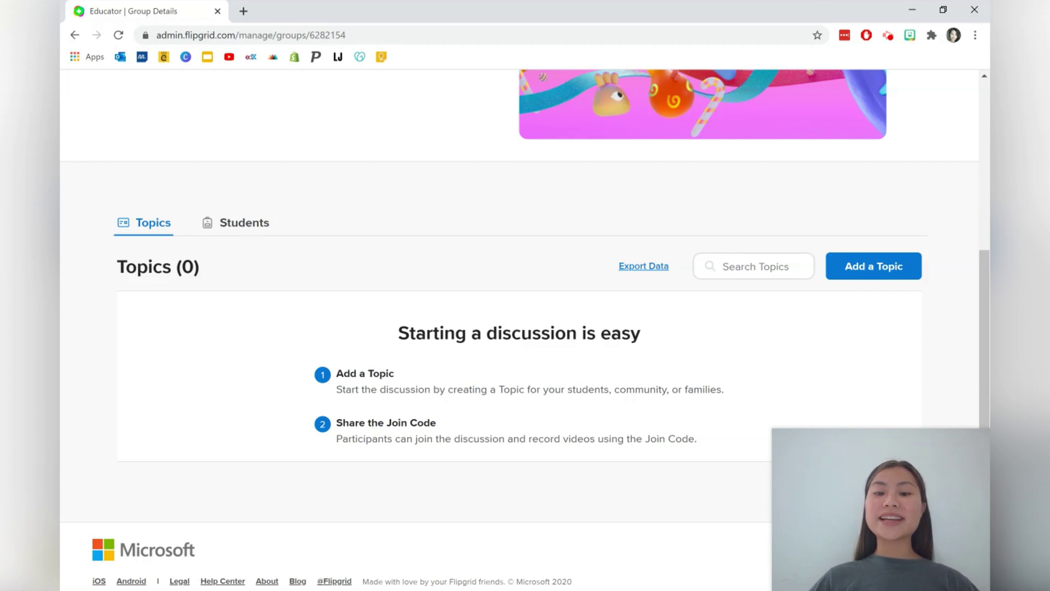
pyautogui.click(890, 268)
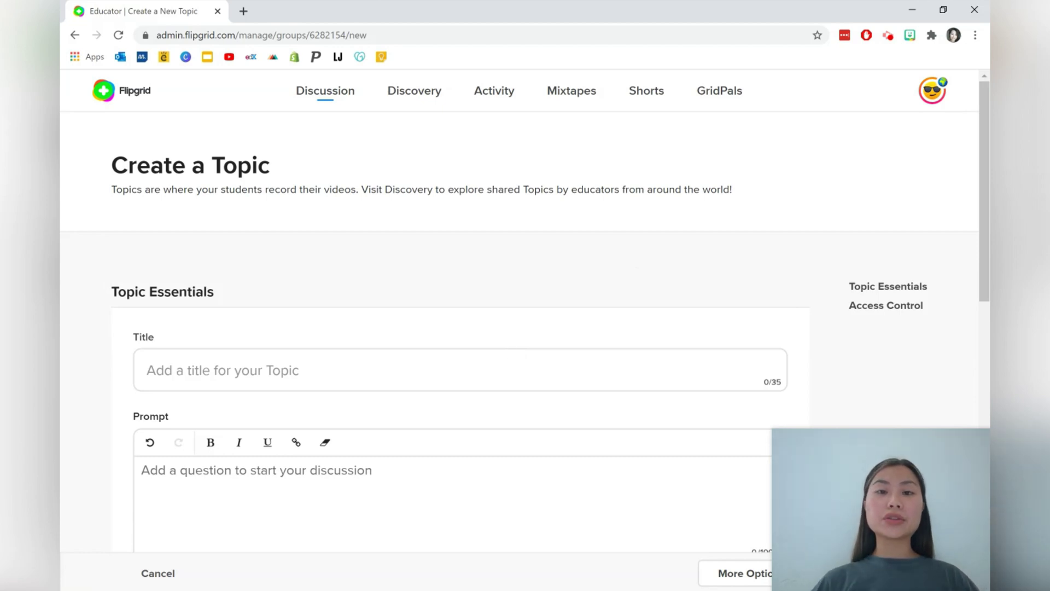
pyautogui.click(495, 375)
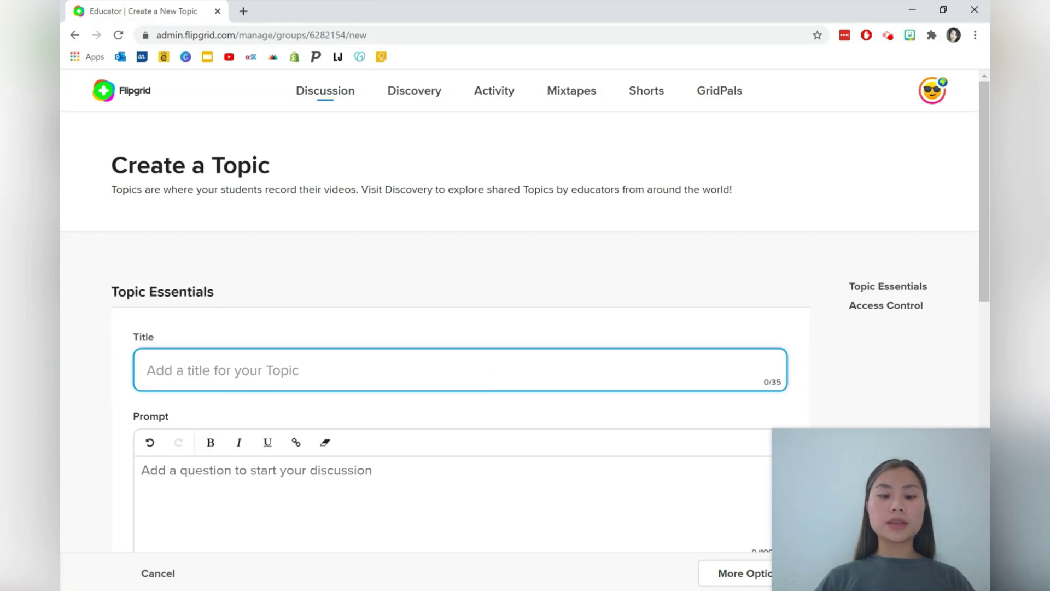
# Title the topic 'Two Step Equations' and write a prompt about solving a chosen two step equation
pyautogui.write('Two Step E')
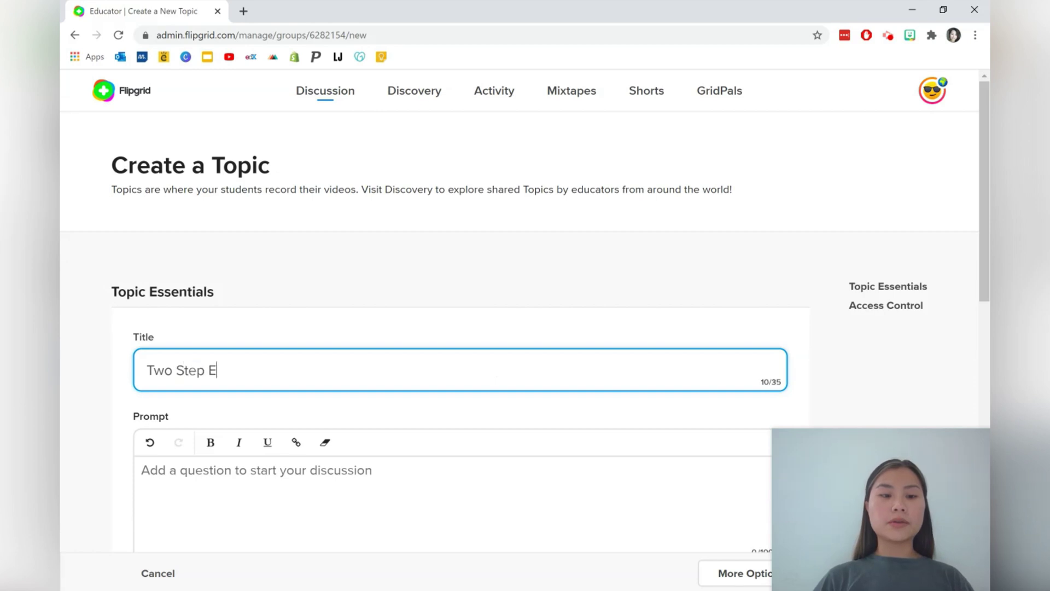
pyautogui.write('quations')
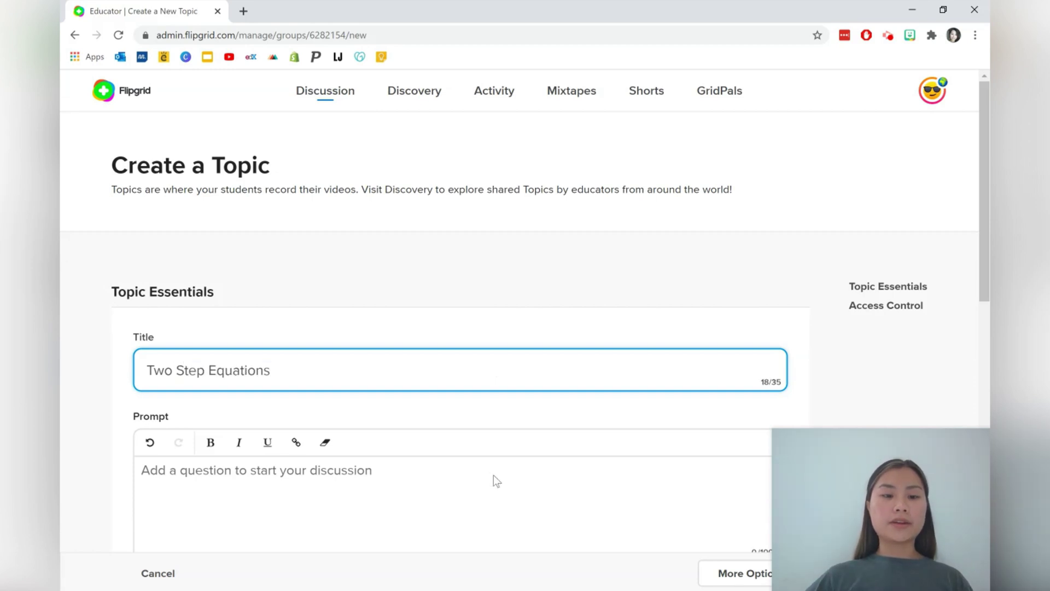
pyautogui.click(494, 479)
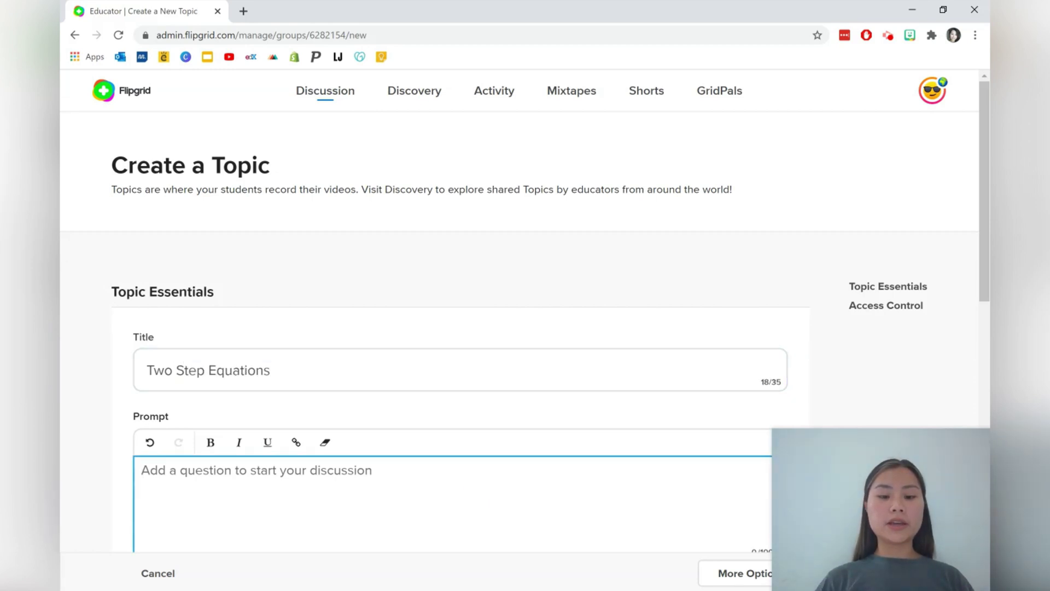
pyautogui.write('Choose a two ste')
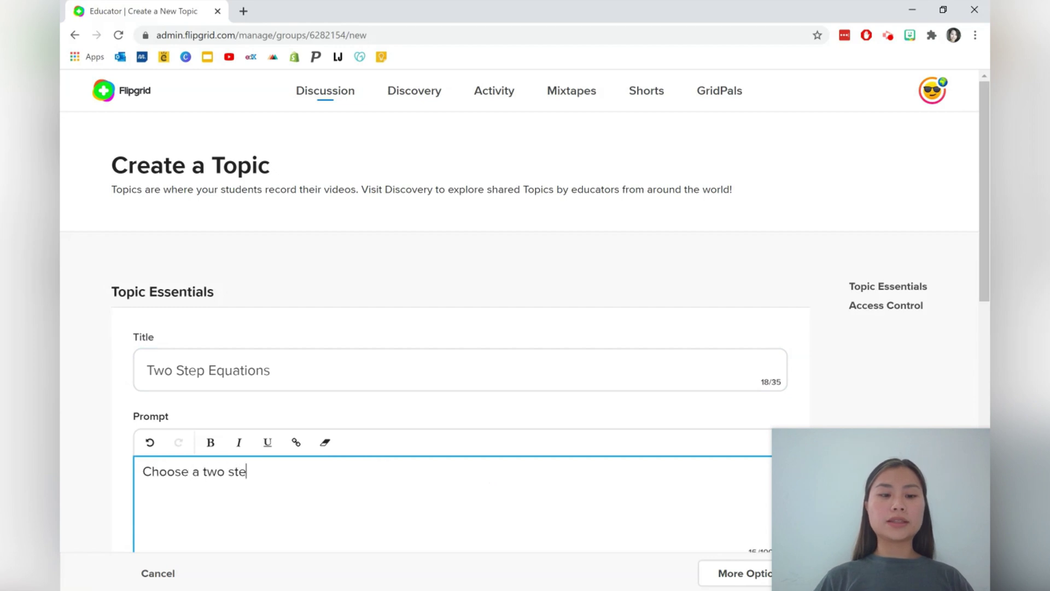
pyautogui.write('p equation from th')
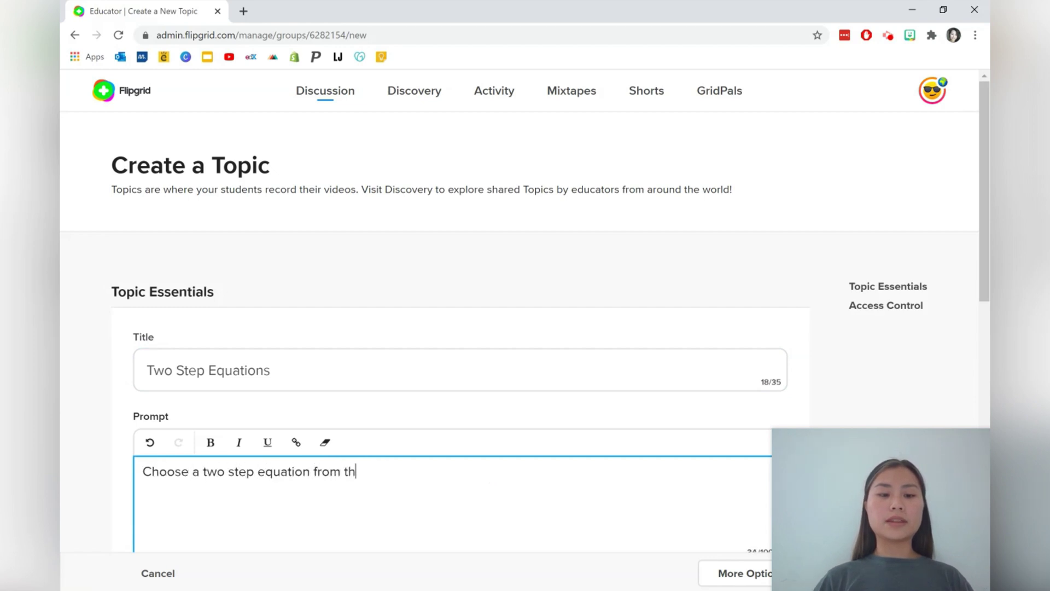
pyautogui.write('e exercises')
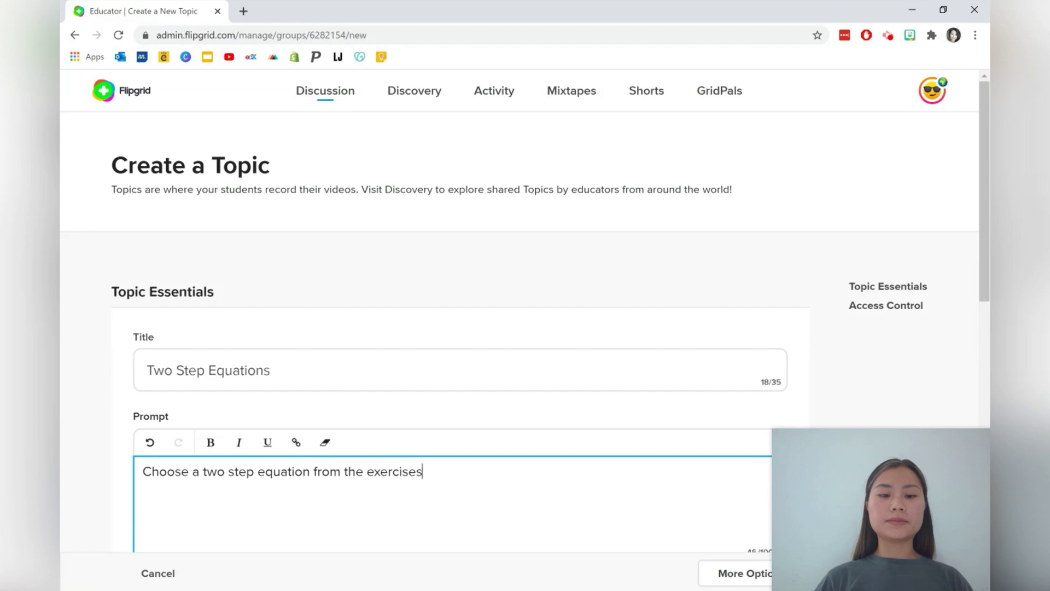
pyautogui.write(' (or you can f')
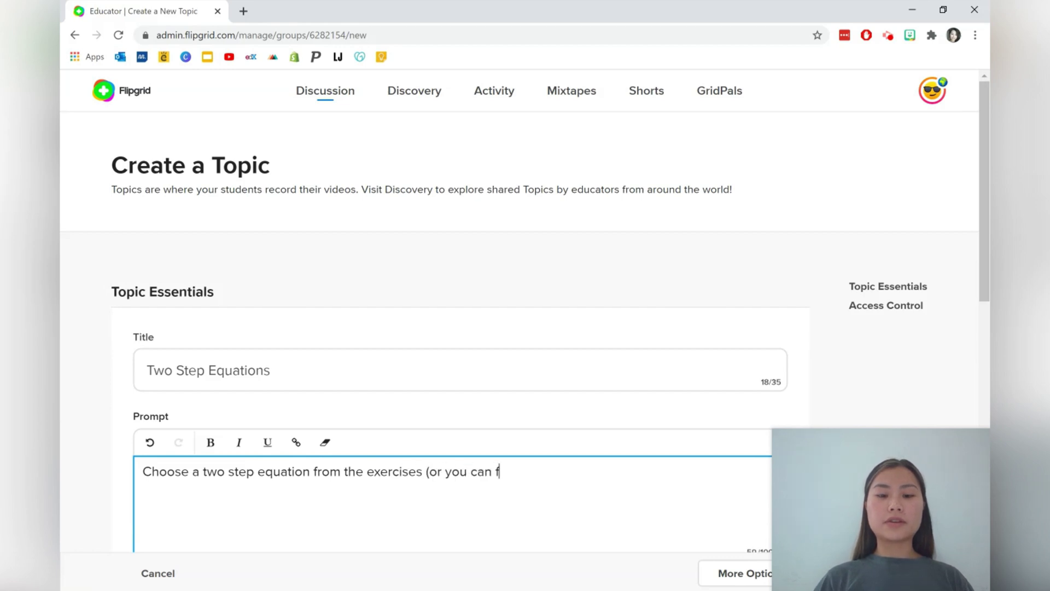
pyautogui.press('BackSpace')
pyautogui.write('create your own')
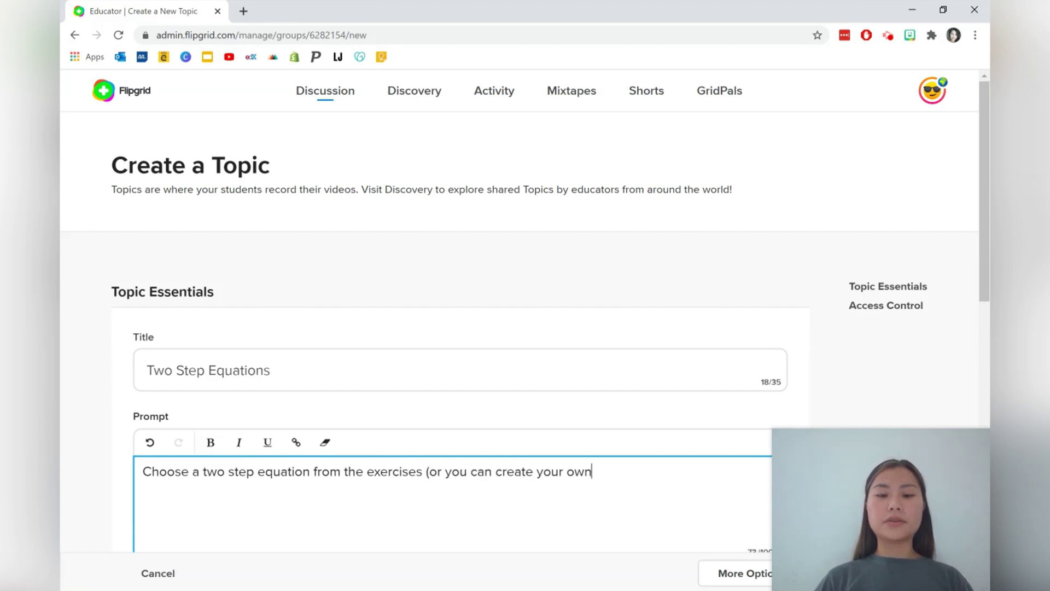
pyautogui.write(') and teac')
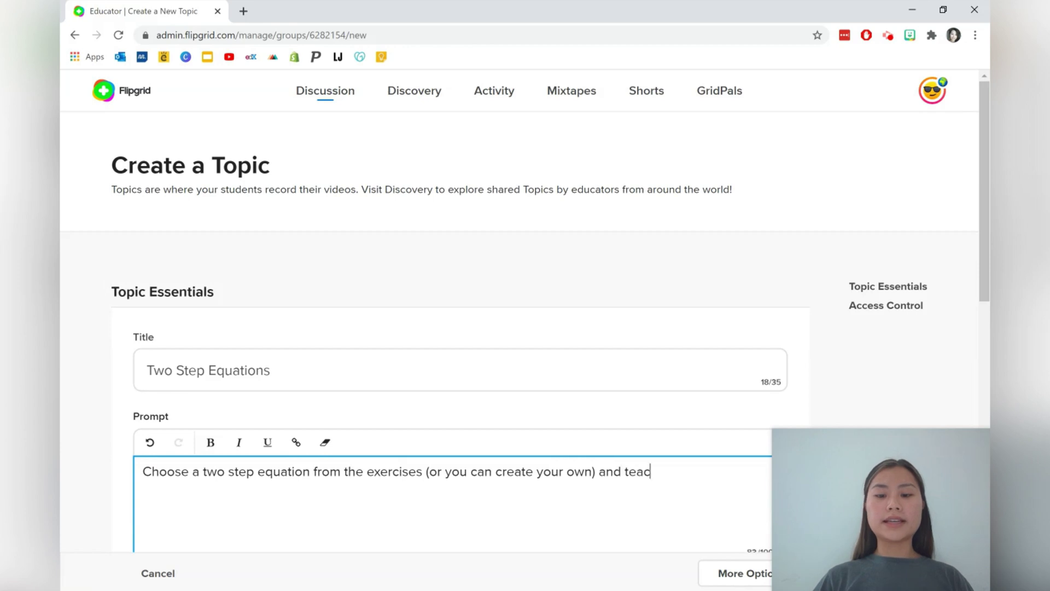
pyautogui.write('h how you ')
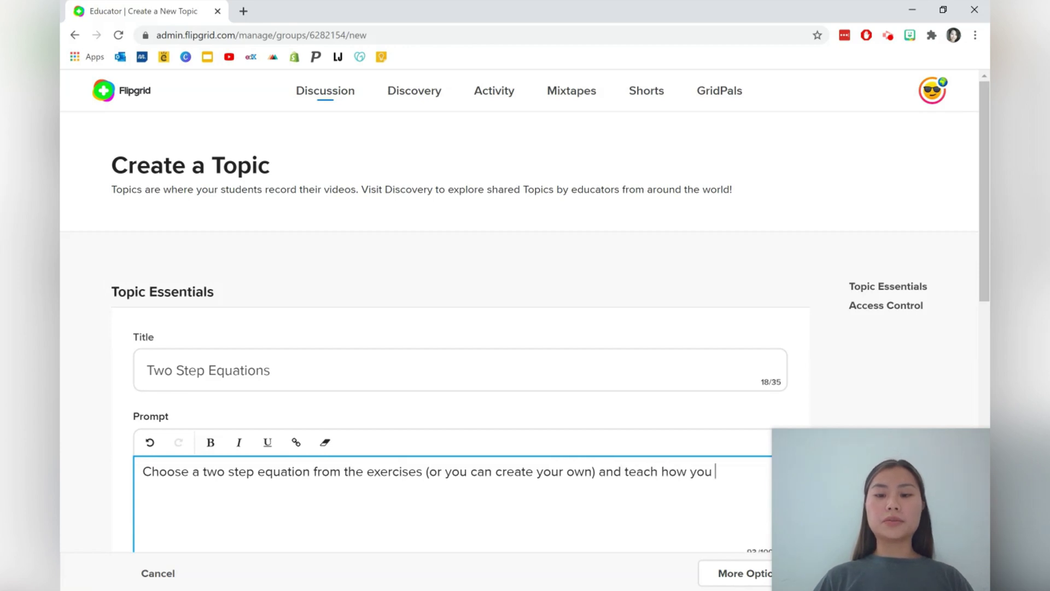
pyautogui.write('would solve this')
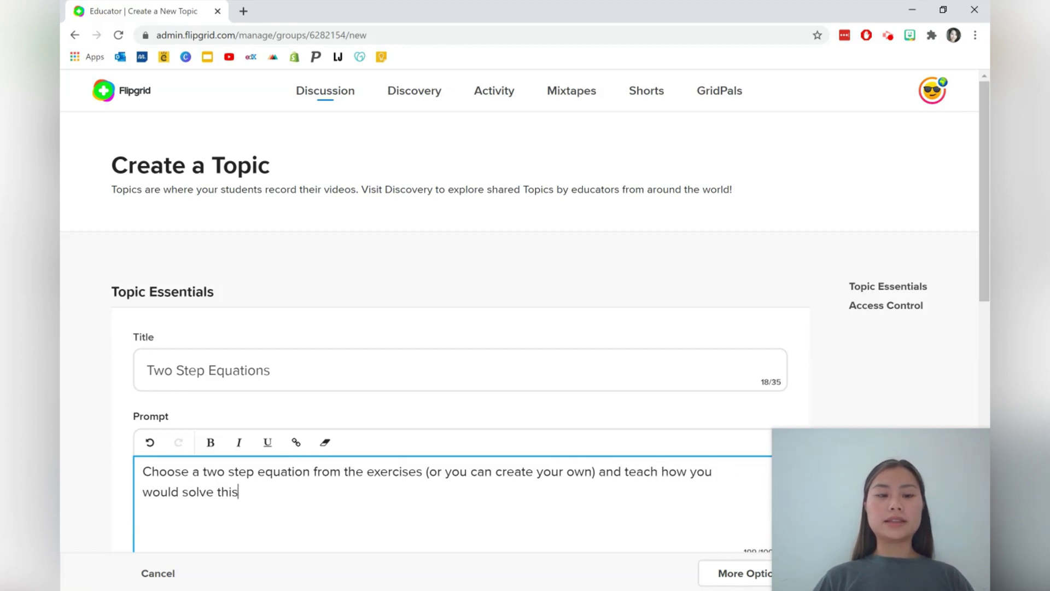
pyautogui.write(' equation.')
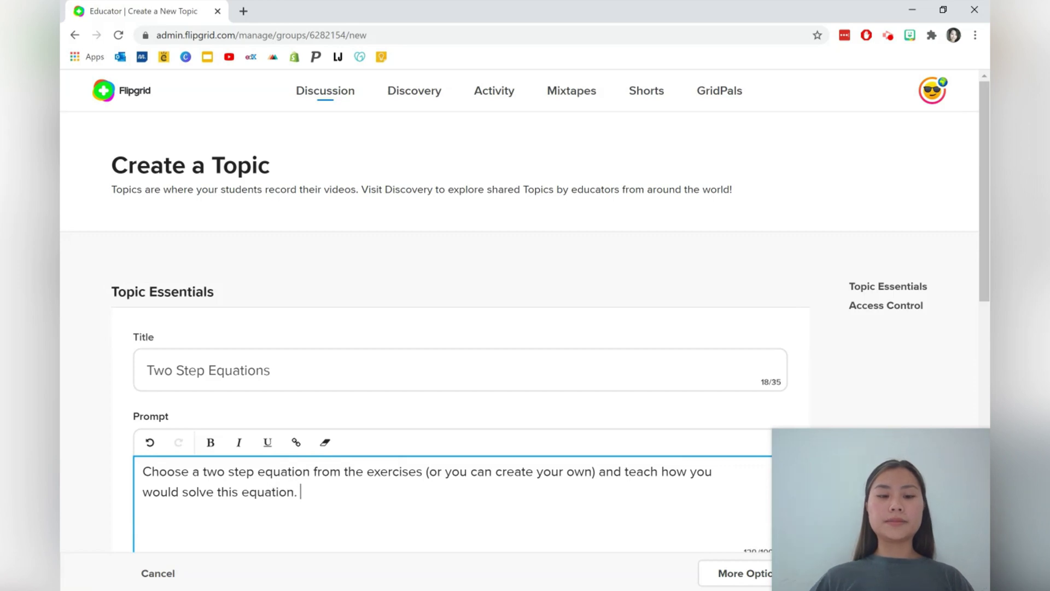
# Scroll down to the Media section and begin adding a Giphy
pyautogui.scroll(-3, 483, 479)
pyautogui.scroll(-2, 366, 285)
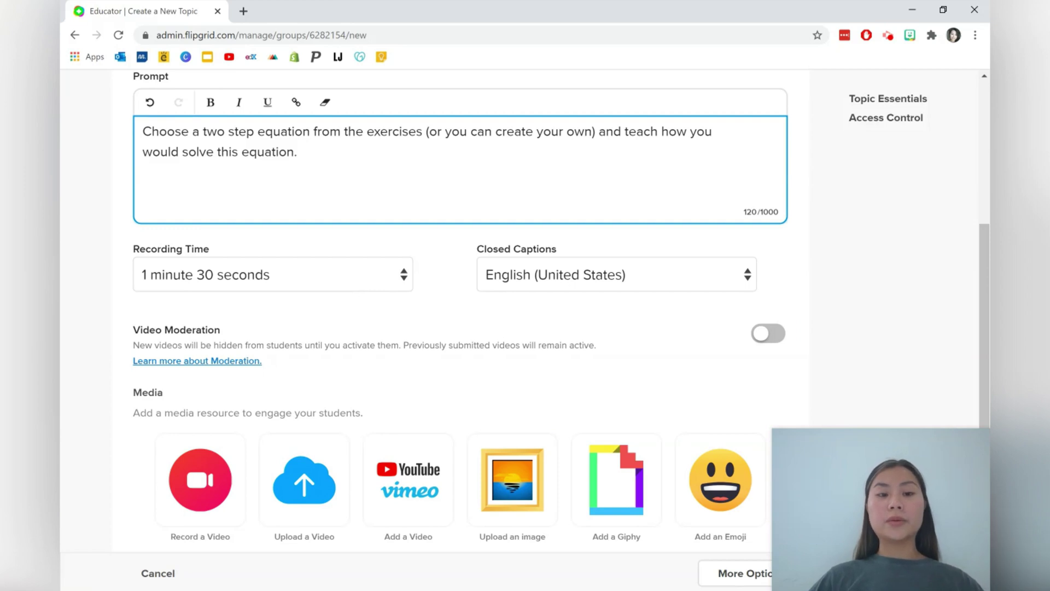
pyautogui.scroll(-2, 343, 306)
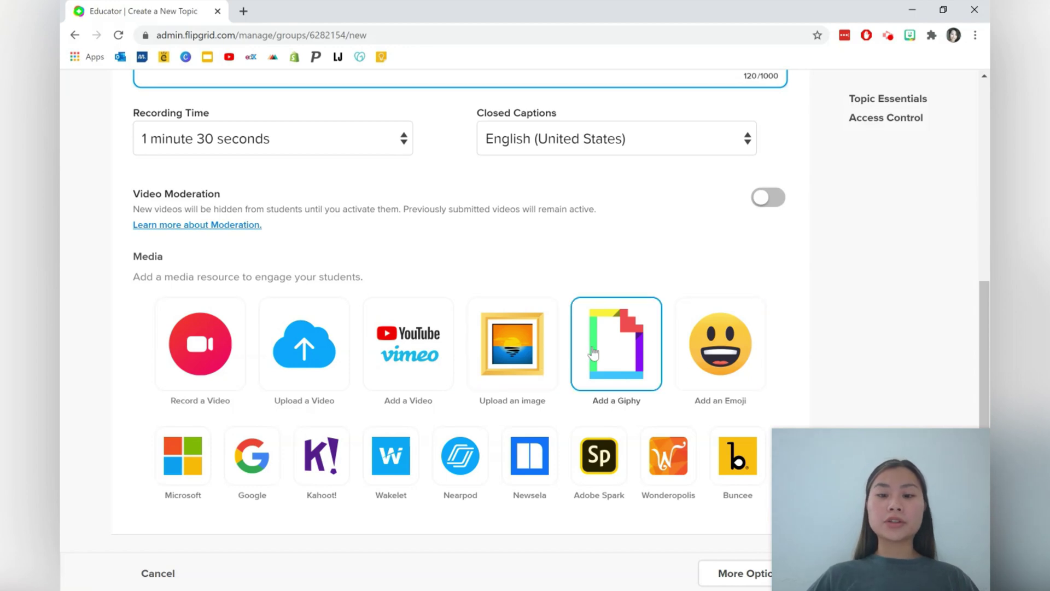
pyautogui.click(601, 352)
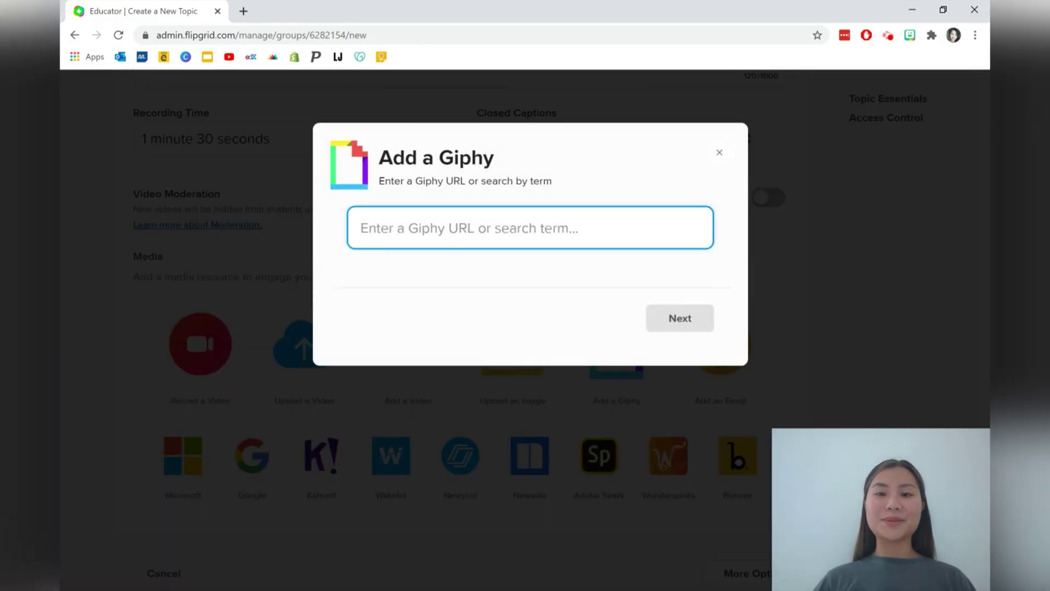
# Search Giphy for 'smart' and attach the GENIUS gif to the topic
pyautogui.write('smart')
pyautogui.press('Return')
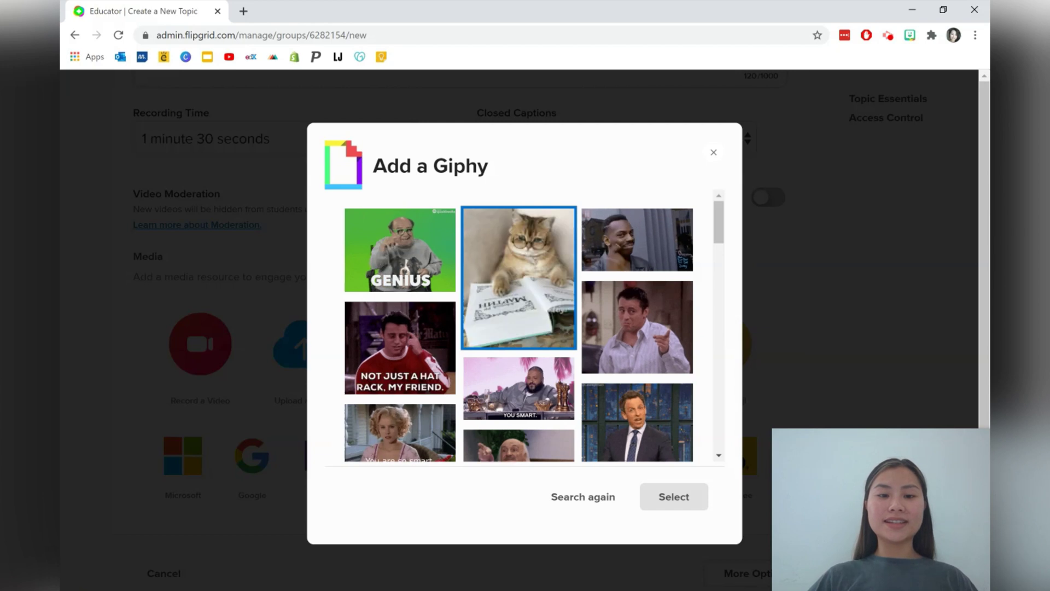
pyautogui.click(454, 284)
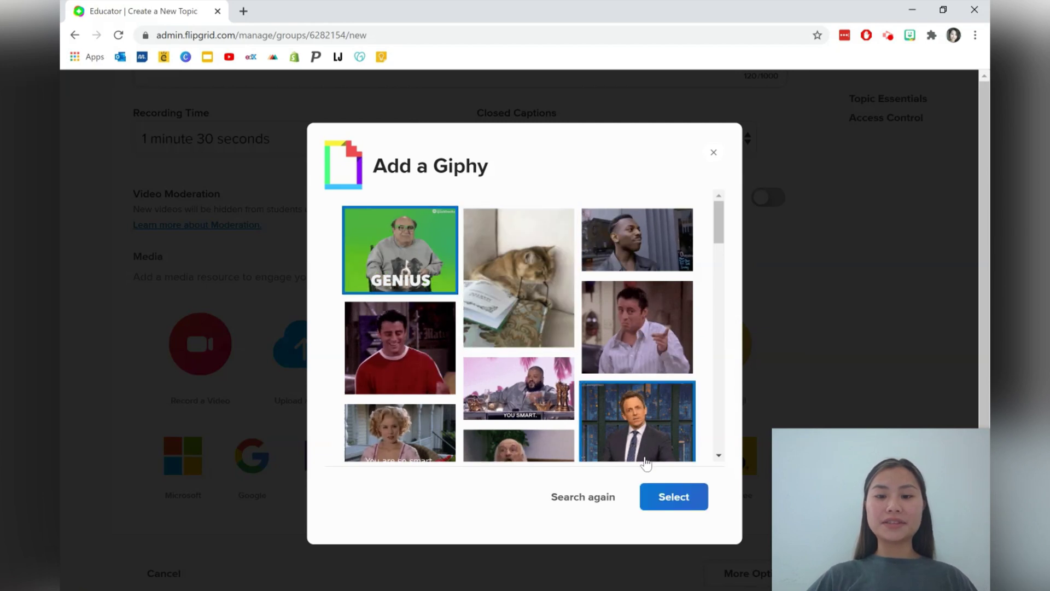
pyautogui.click(673, 496)
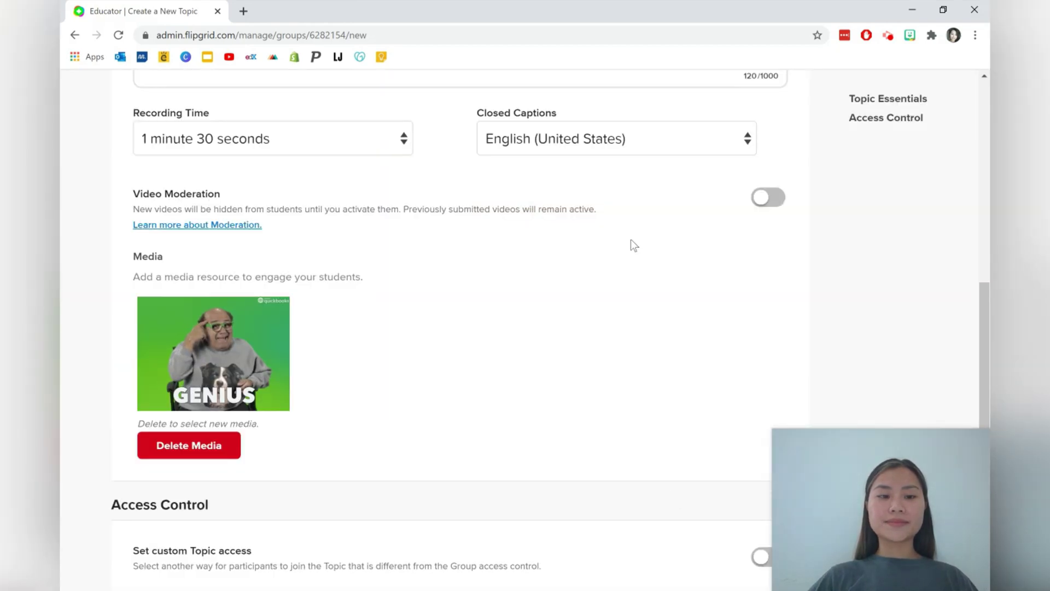
# Create the Two Step Equations topic and dismiss its share message
pyautogui.scroll(-3, 632, 241)
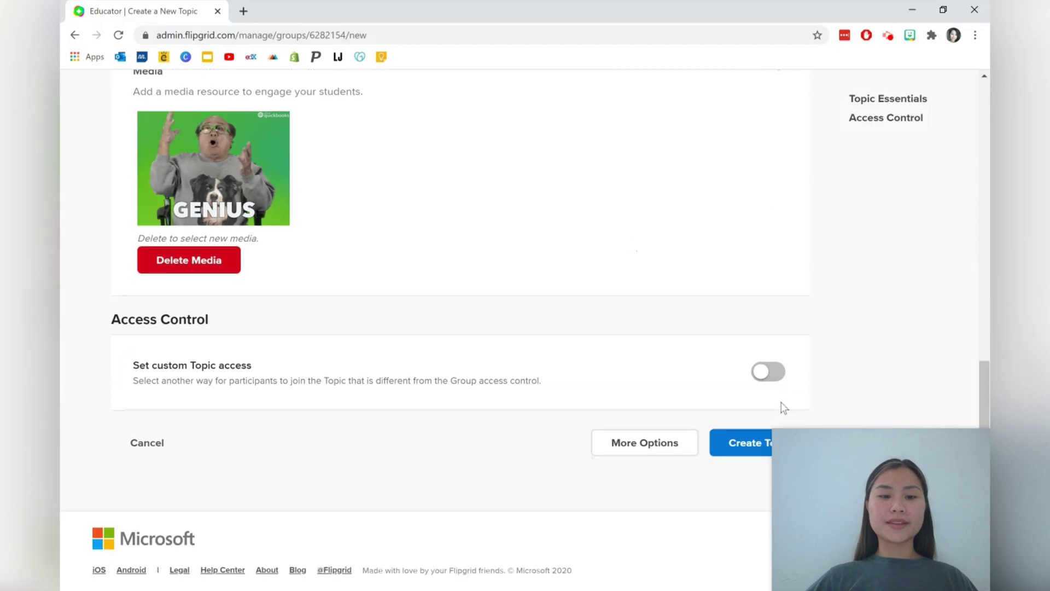
pyautogui.click(745, 449)
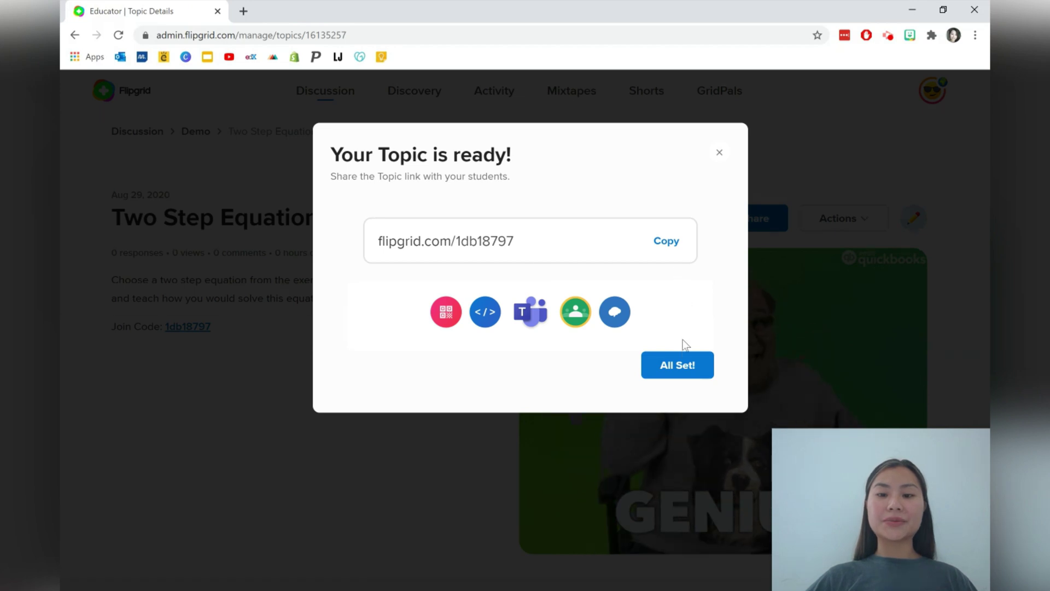
pyautogui.click(681, 362)
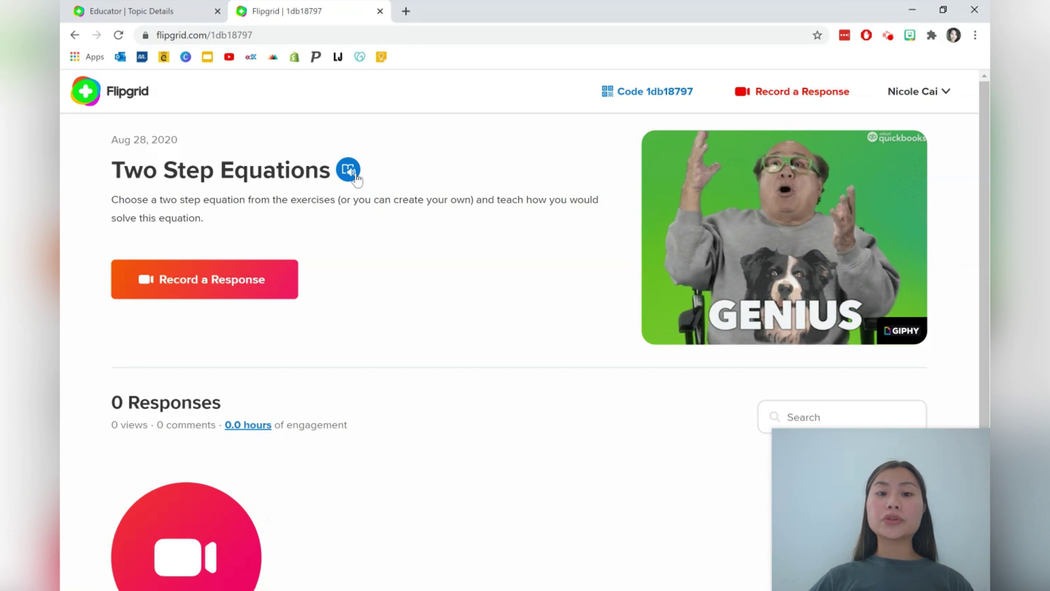
# Begin recording a response to Two Step Equations and show the topic prompt
pyautogui.click(254, 280)
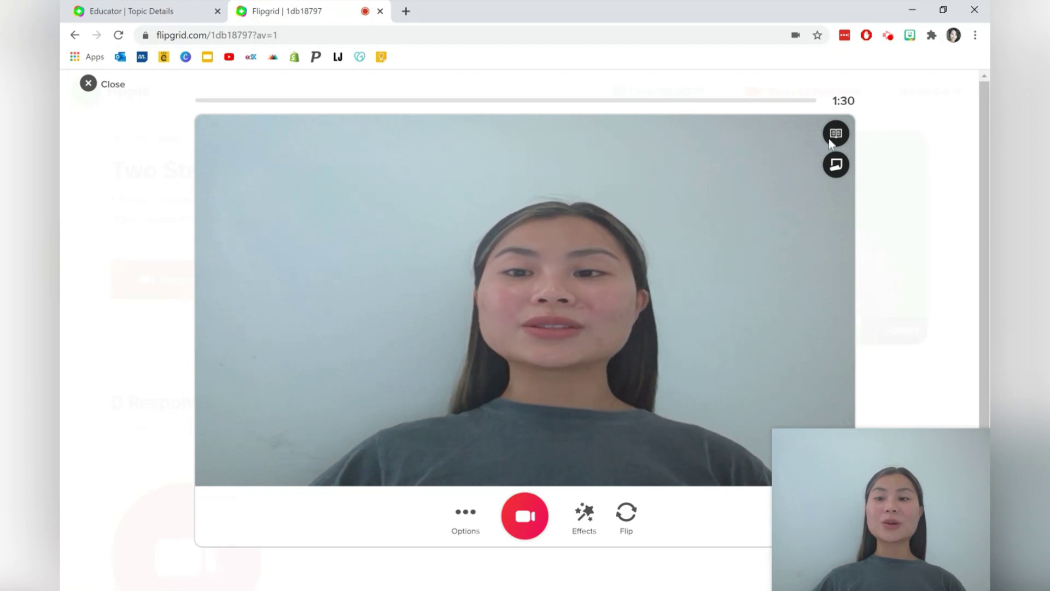
pyautogui.click(832, 138)
# Close the topic prompt, then add and close an empty sticky note
pyautogui.click(836, 132)
pyautogui.click(836, 164)
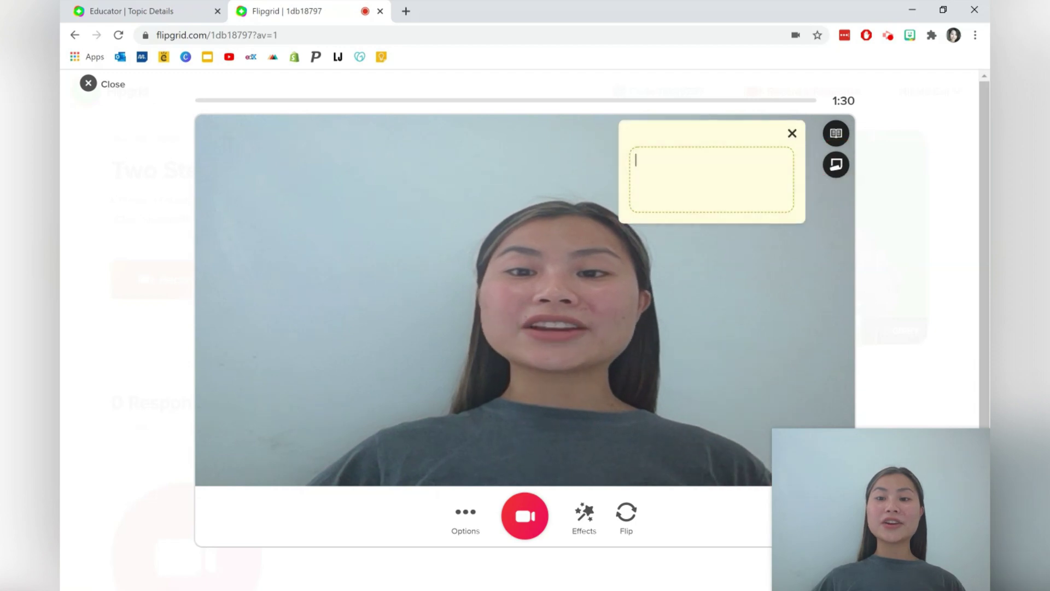
pyautogui.click(792, 133)
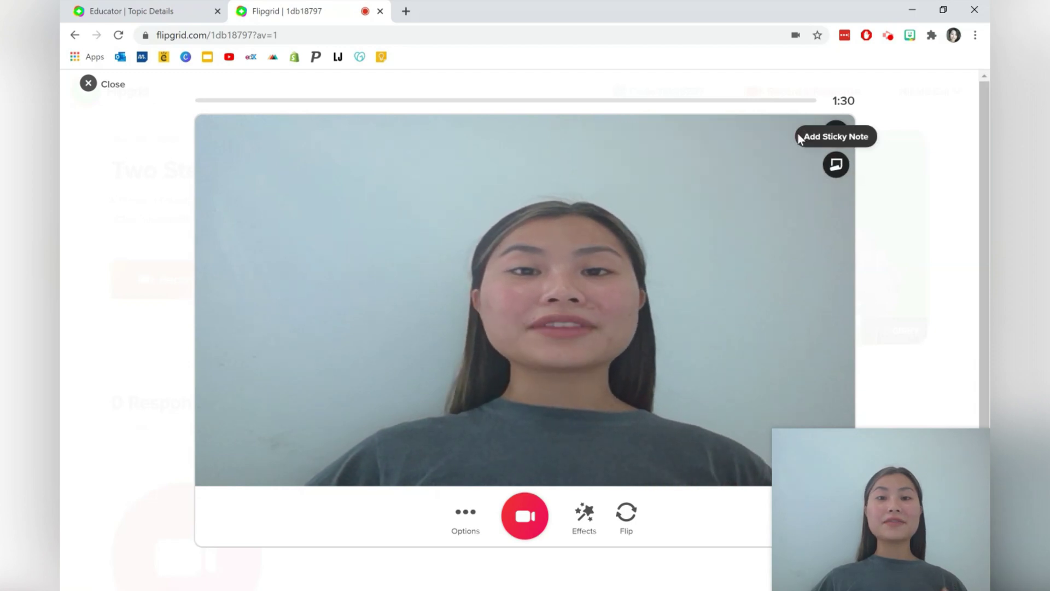
pyautogui.click(894, 237)
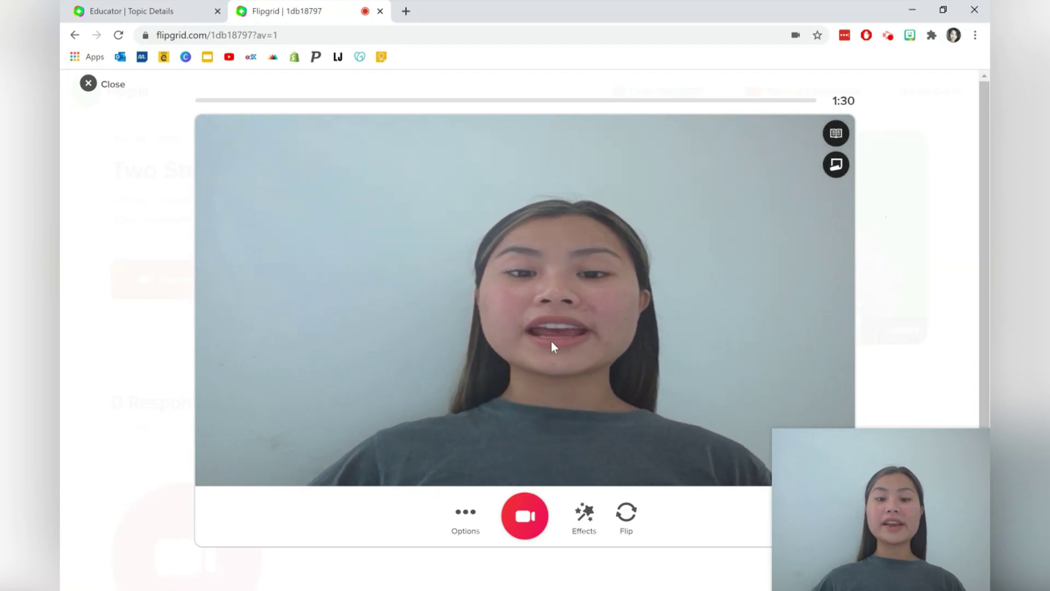
# Turn Mirror video on and back off in Options, then show the Effects list
pyautogui.click(465, 513)
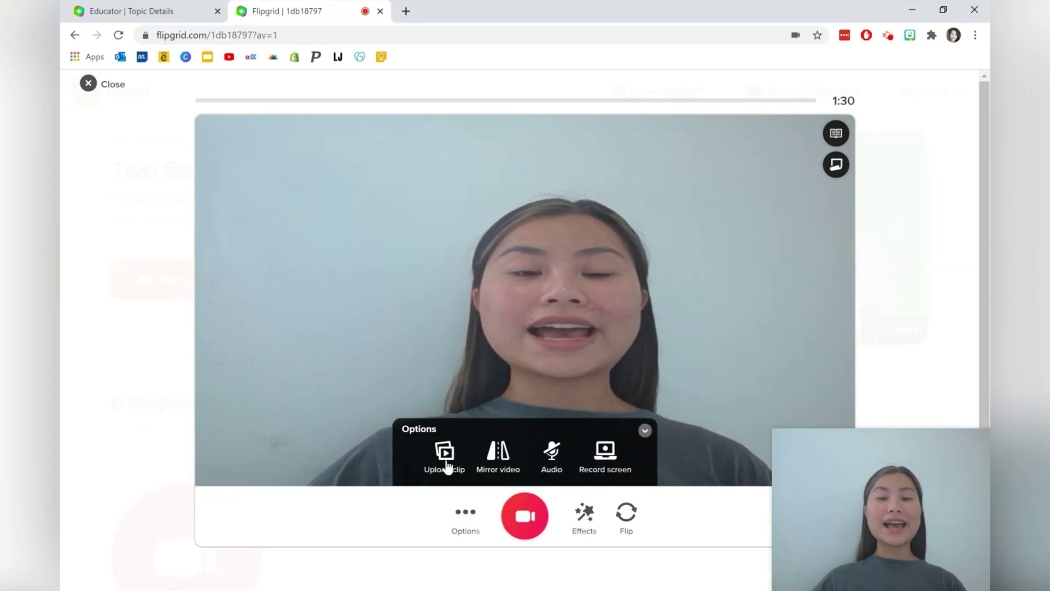
pyautogui.click(499, 454)
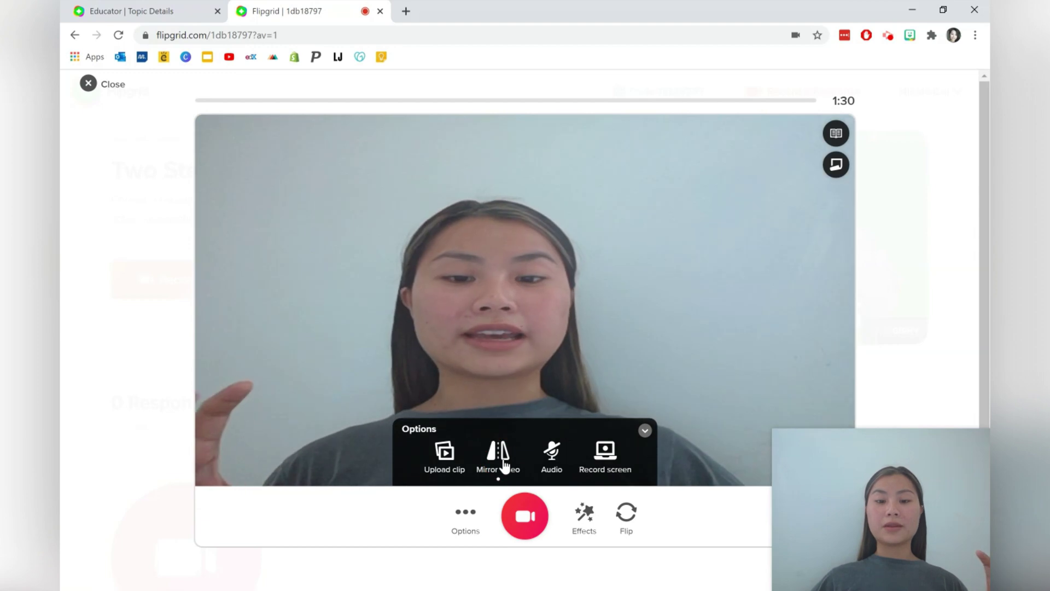
pyautogui.click(498, 454)
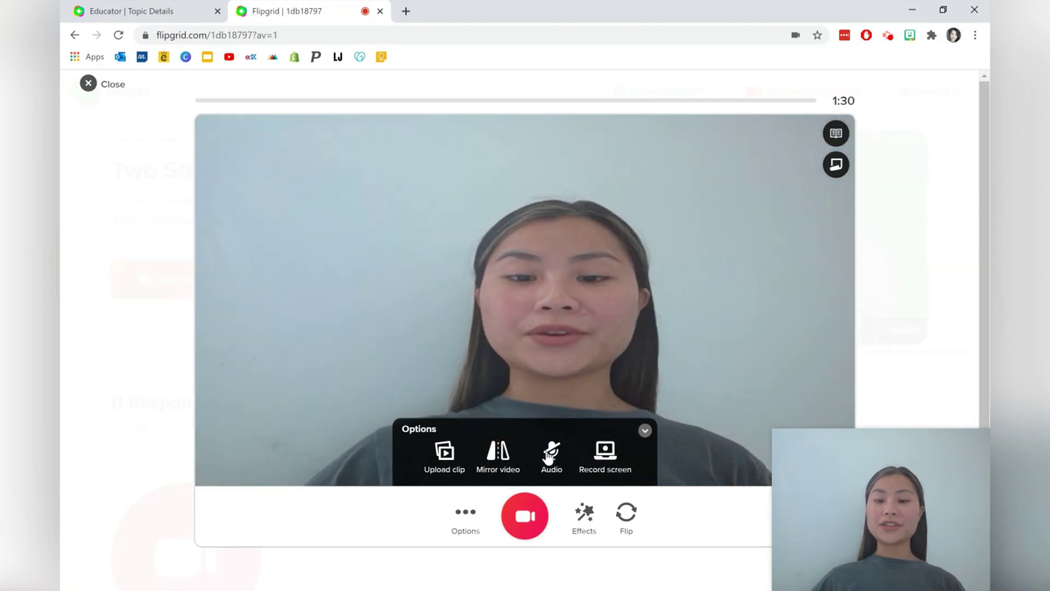
pyautogui.click(645, 430)
pyautogui.click(584, 514)
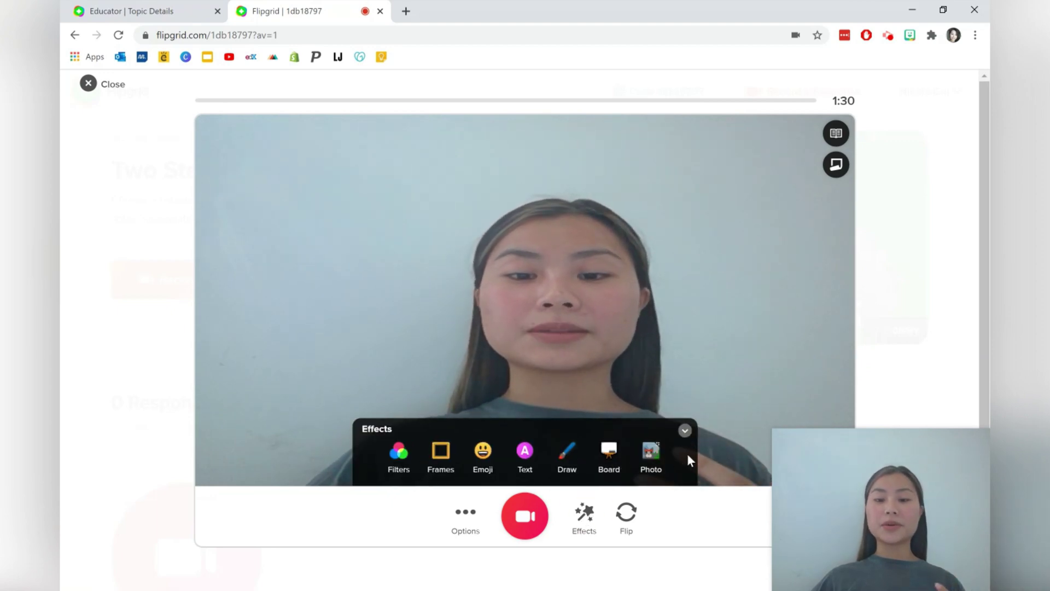
pyautogui.click(399, 452)
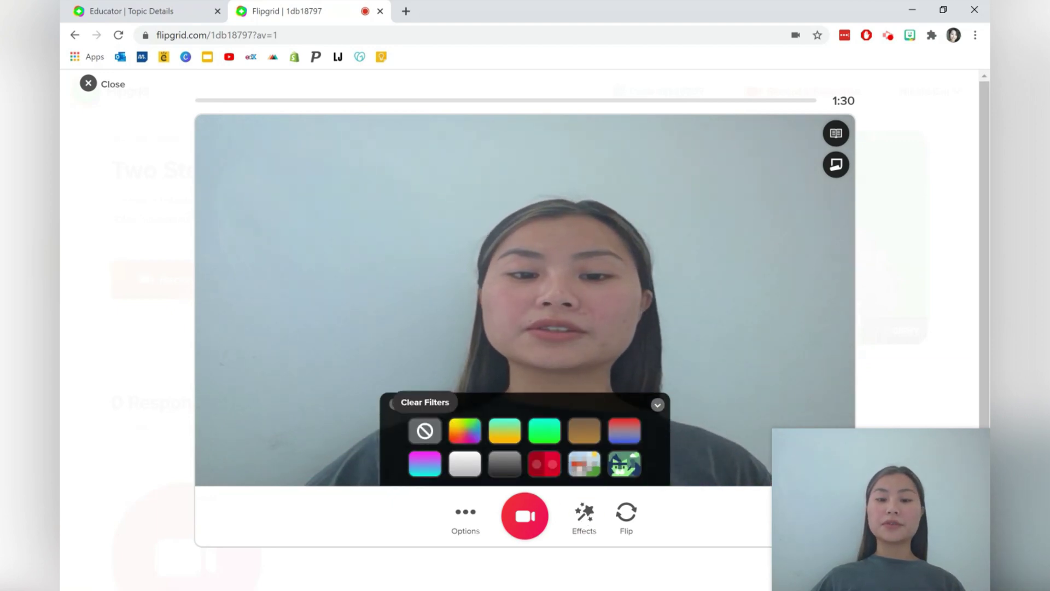
pyautogui.click(465, 432)
pyautogui.click(502, 439)
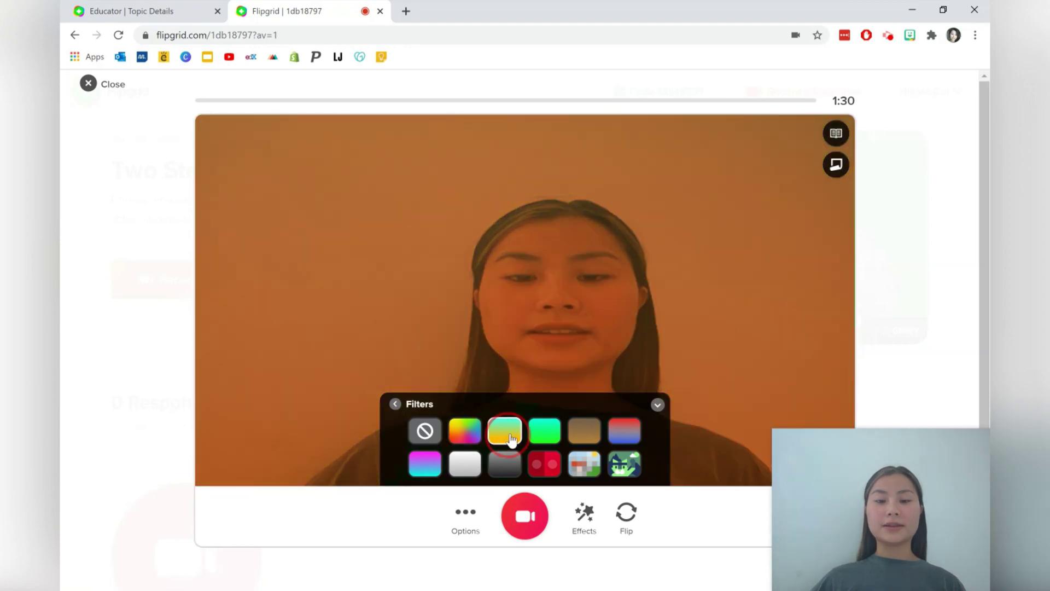
pyautogui.click(547, 436)
pyautogui.click(584, 465)
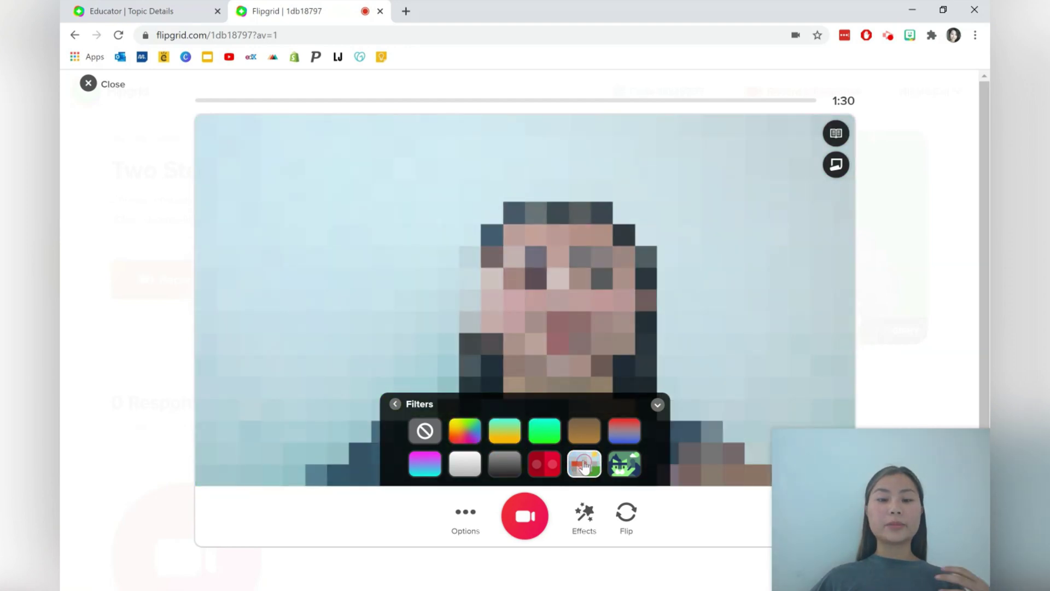
pyautogui.click(426, 431)
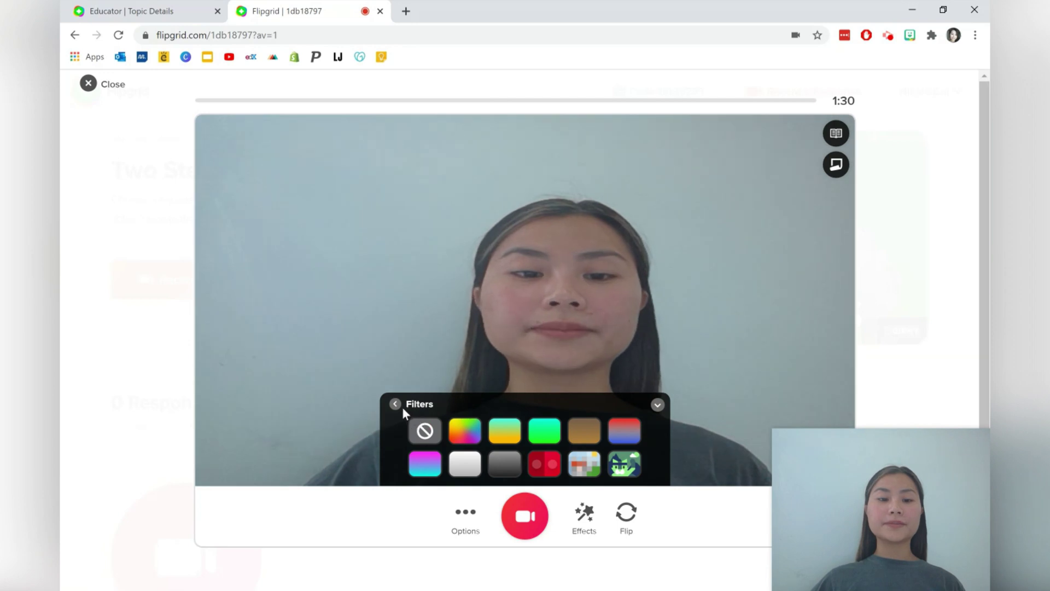
pyautogui.click(394, 404)
pyautogui.click(435, 455)
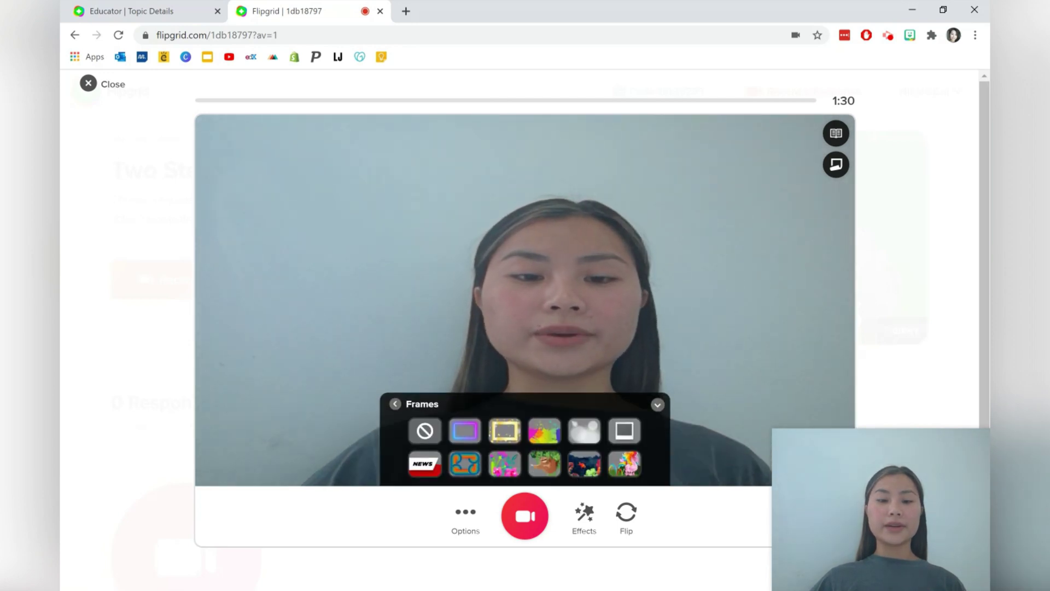
pyautogui.click(504, 431)
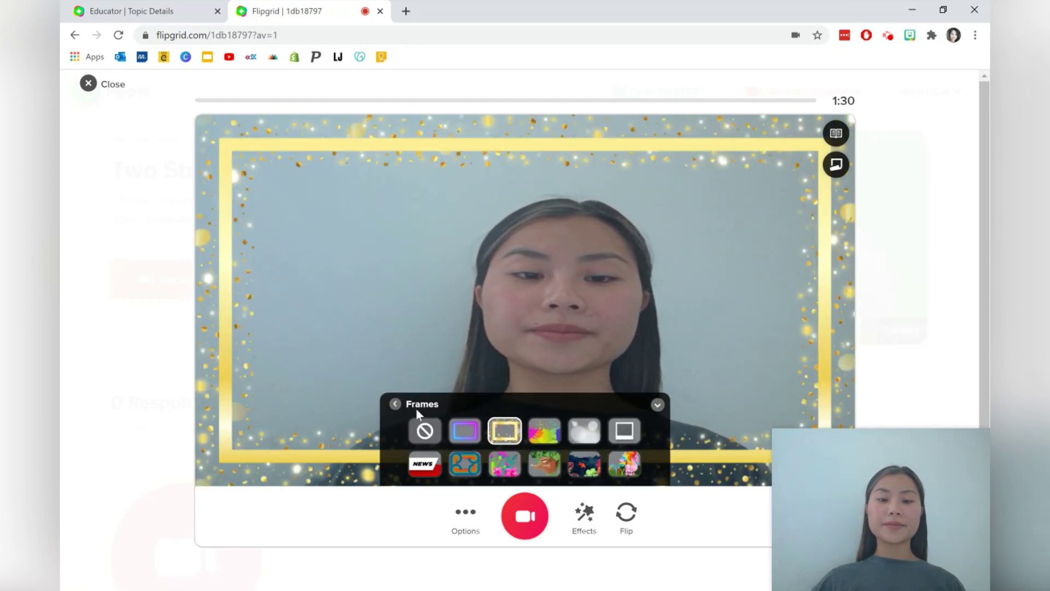
pyautogui.click(421, 431)
pyautogui.click(395, 403)
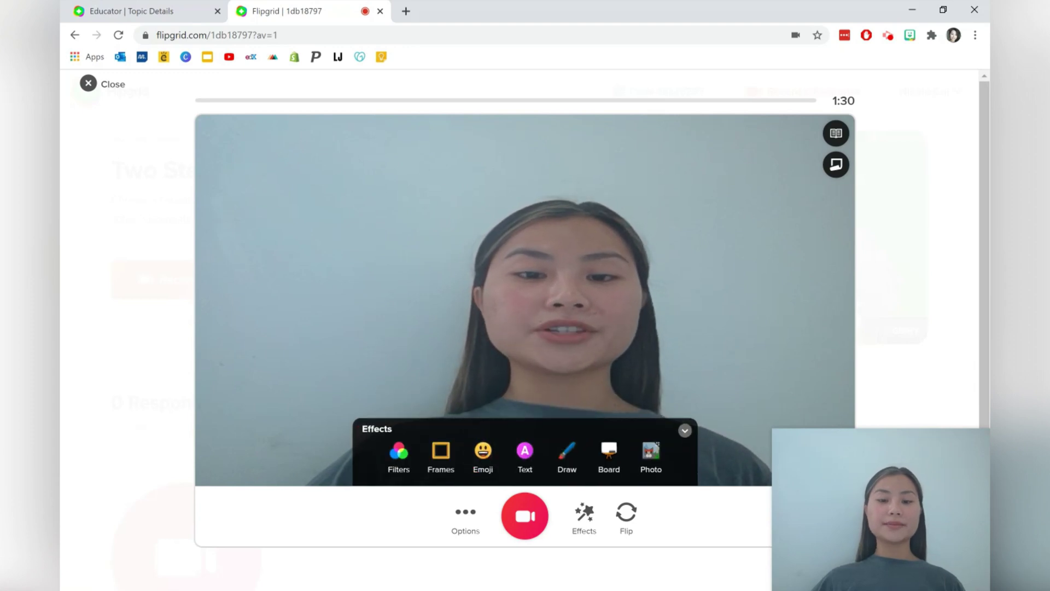
pyautogui.click(488, 444)
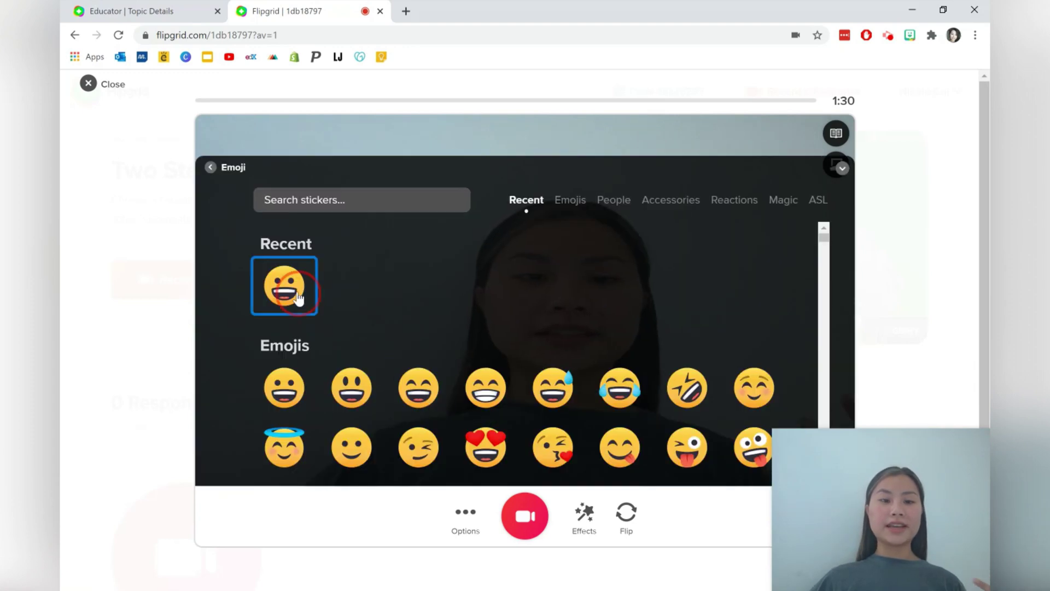
pyautogui.click(284, 285)
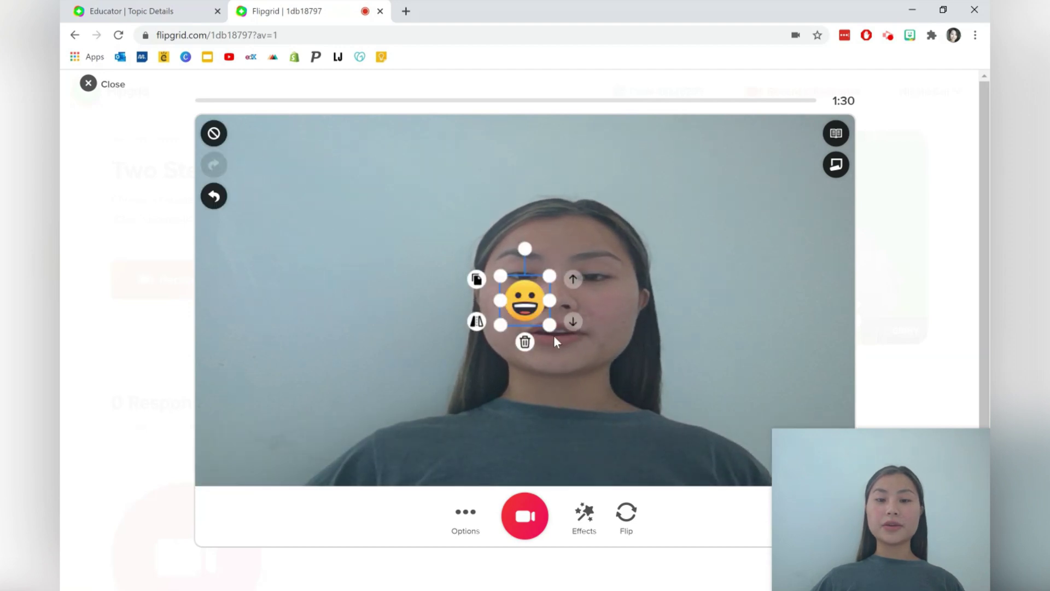
pyautogui.moveTo(549, 324); pyautogui.dragTo(667, 465)
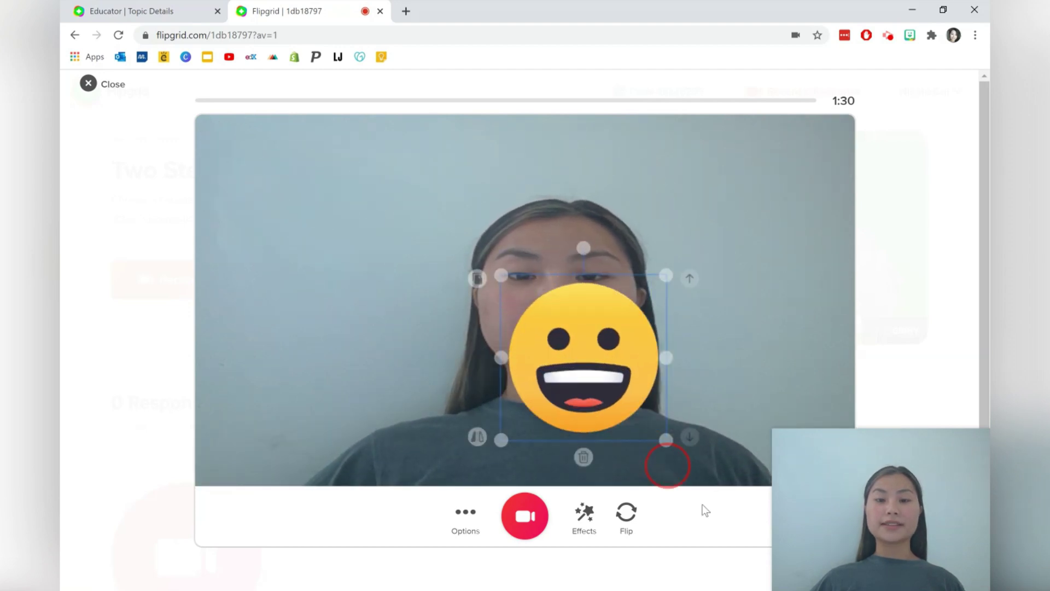
pyautogui.moveTo(628, 429); pyautogui.dragTo(567, 318)
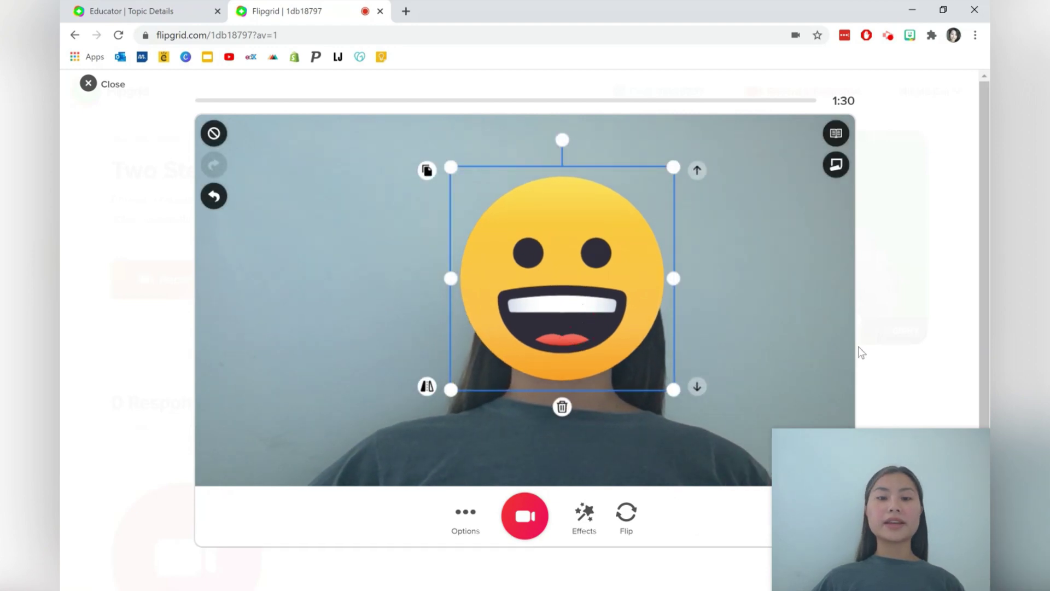
pyautogui.click(640, 456)
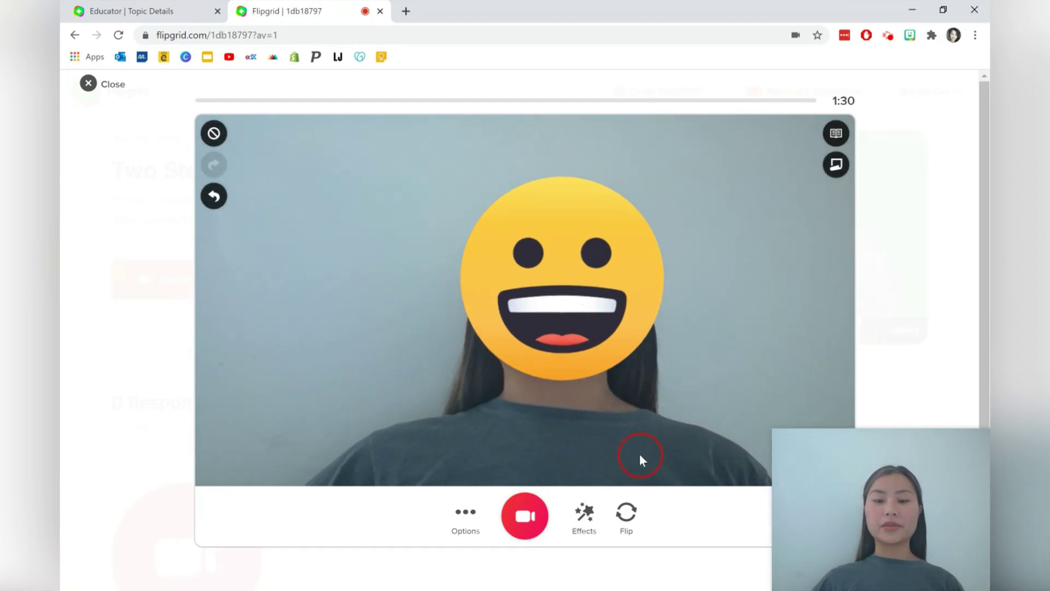
pyautogui.click(591, 298)
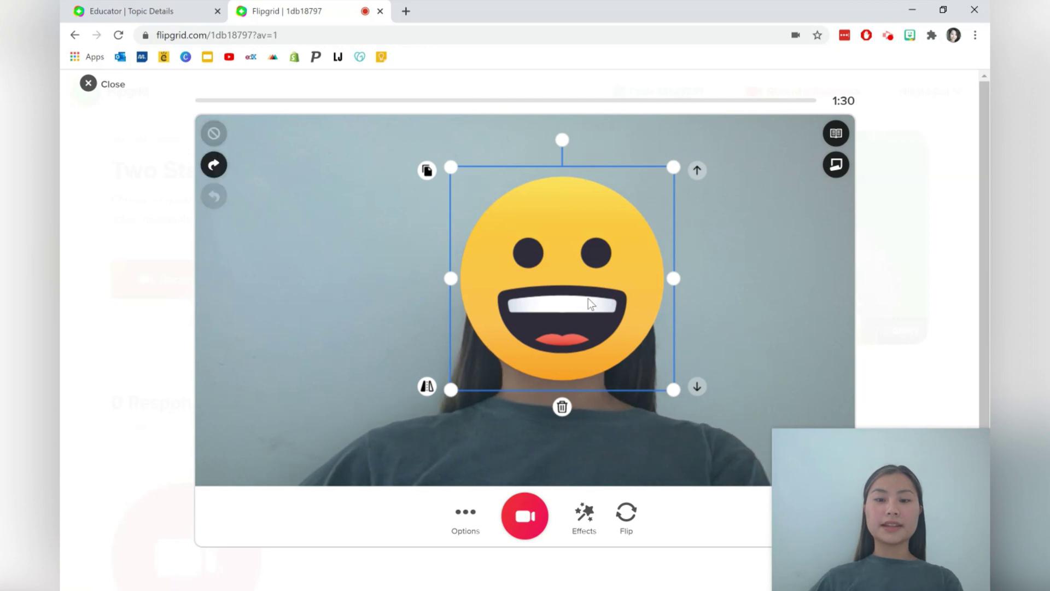
pyautogui.press('Delete')
pyautogui.click(584, 514)
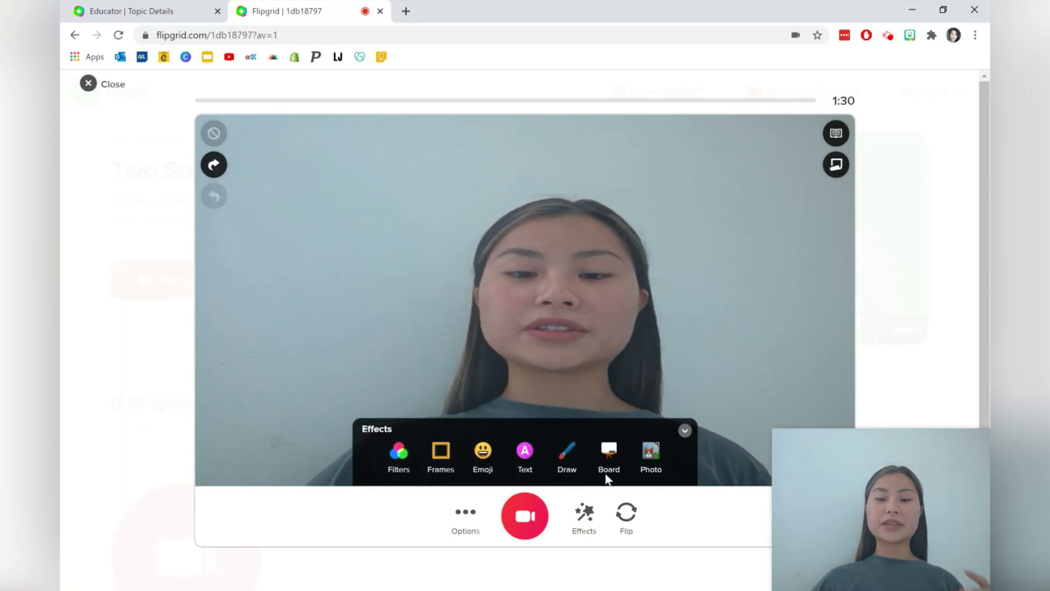
# Cover the camera view with the white dotted board
pyautogui.click(611, 453)
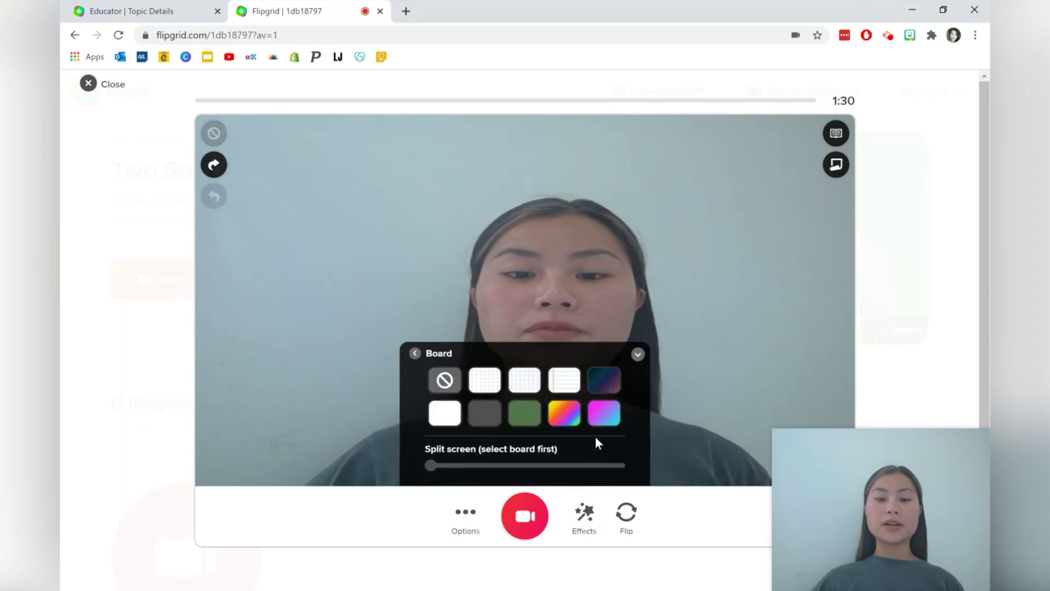
pyautogui.click(491, 381)
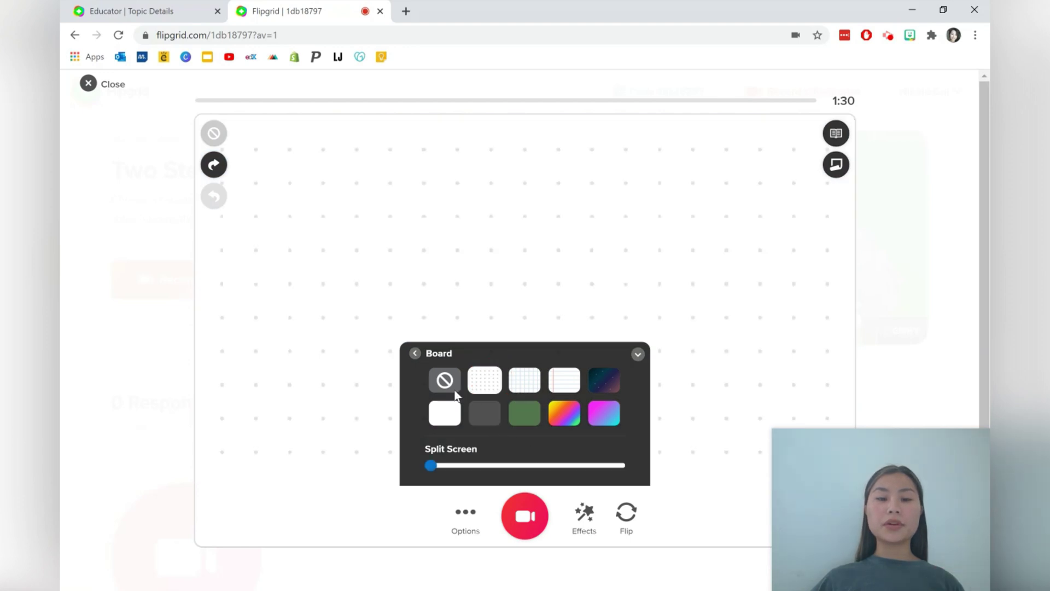
pyautogui.click(415, 355)
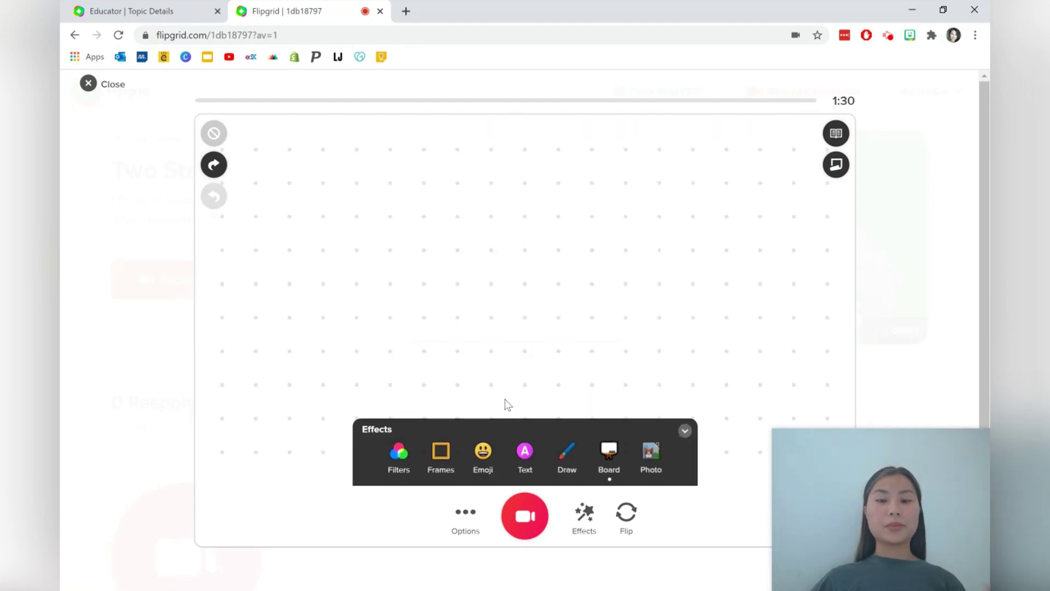
# Draw the word 'Hi' on the board in cyan
pyautogui.click(564, 454)
pyautogui.moveTo(437, 219); pyautogui.dragTo(426, 331)
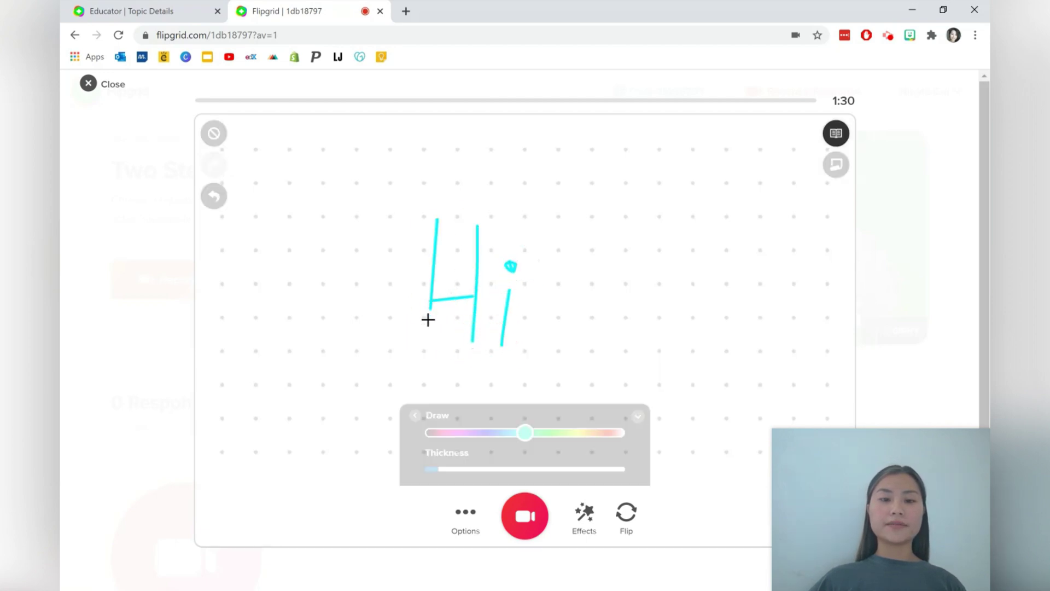
pyautogui.moveTo(430, 309); pyautogui.dragTo(428, 334)
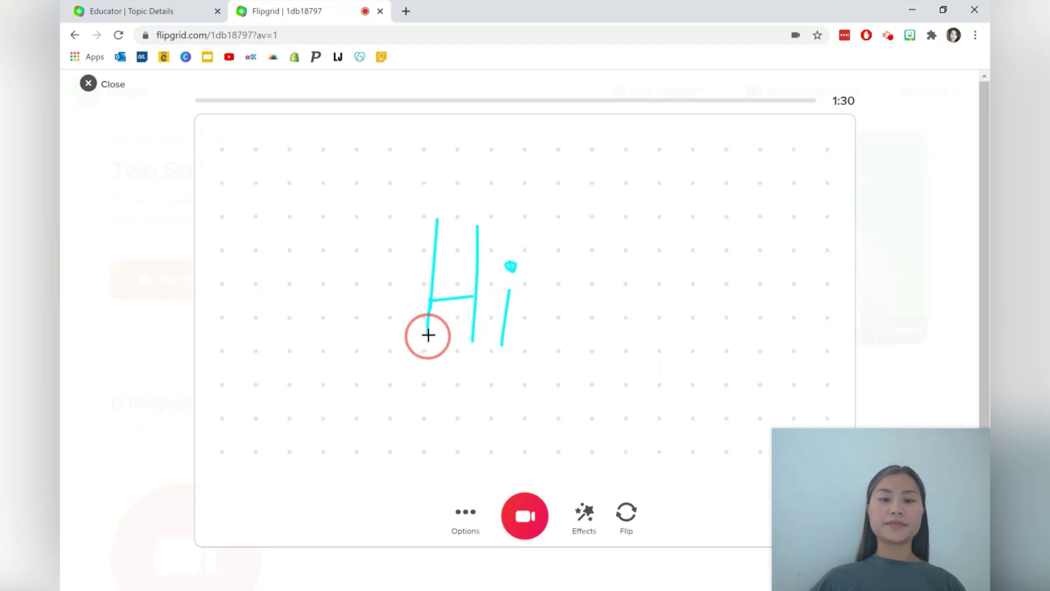
pyautogui.click(586, 517)
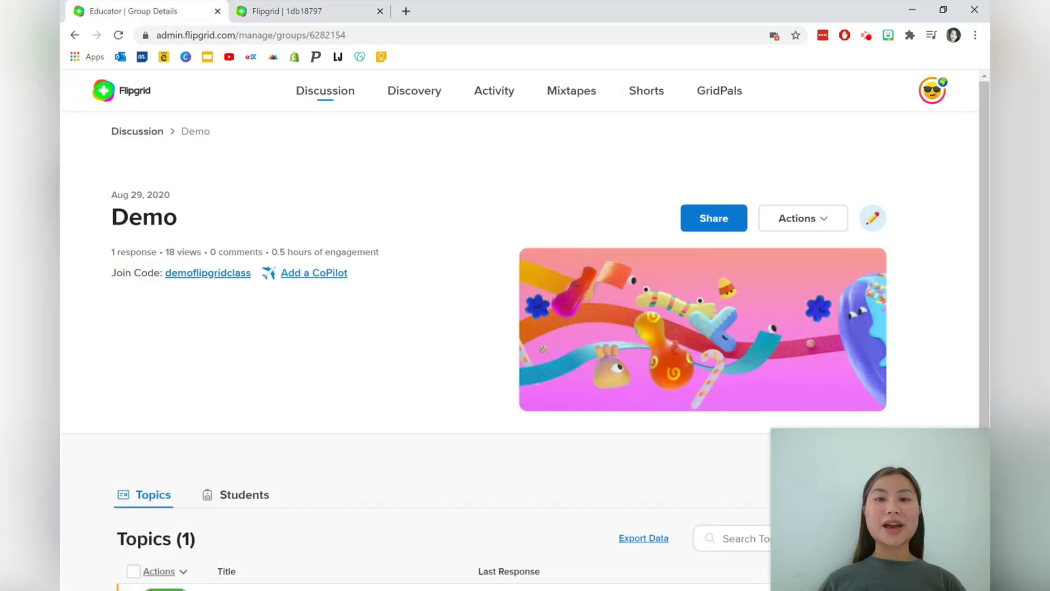
# Open the Testing response under Two Step Equations and show its feedback options
pyautogui.scroll(-3, 636, 239)
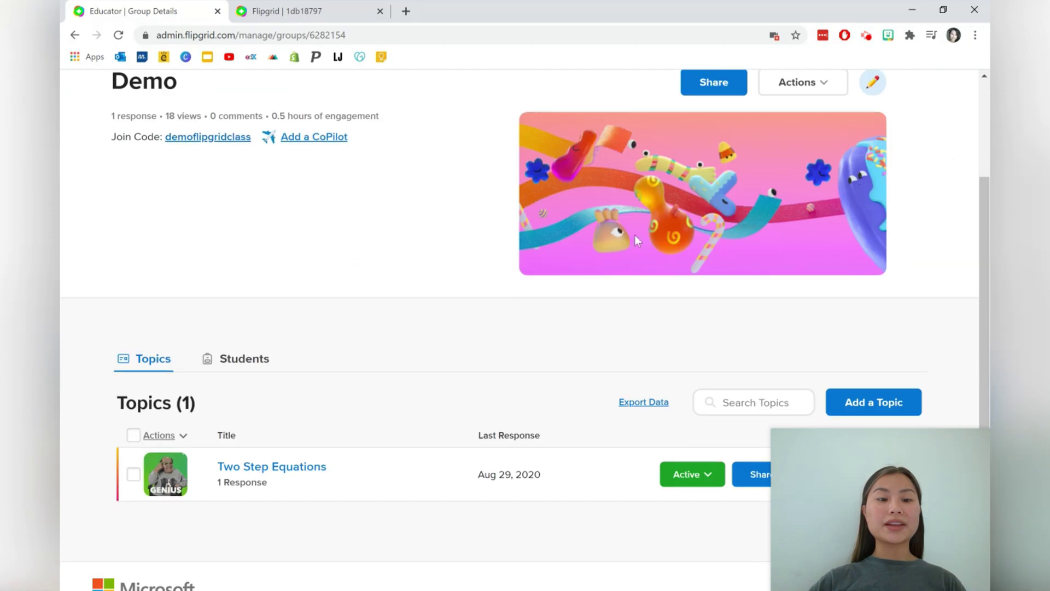
pyautogui.click(363, 466)
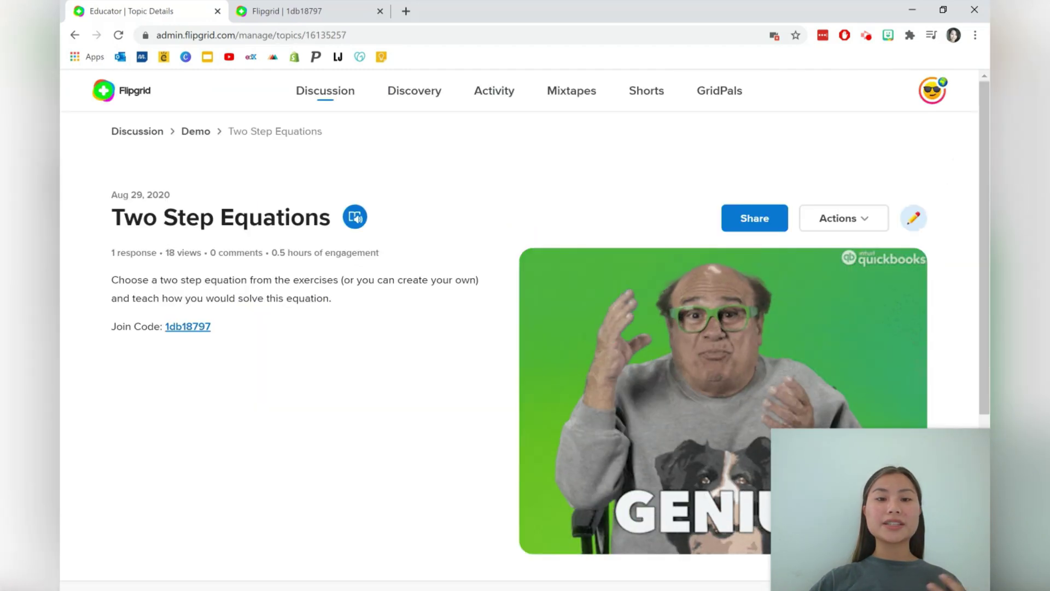
pyautogui.scroll(-5, 369, 467)
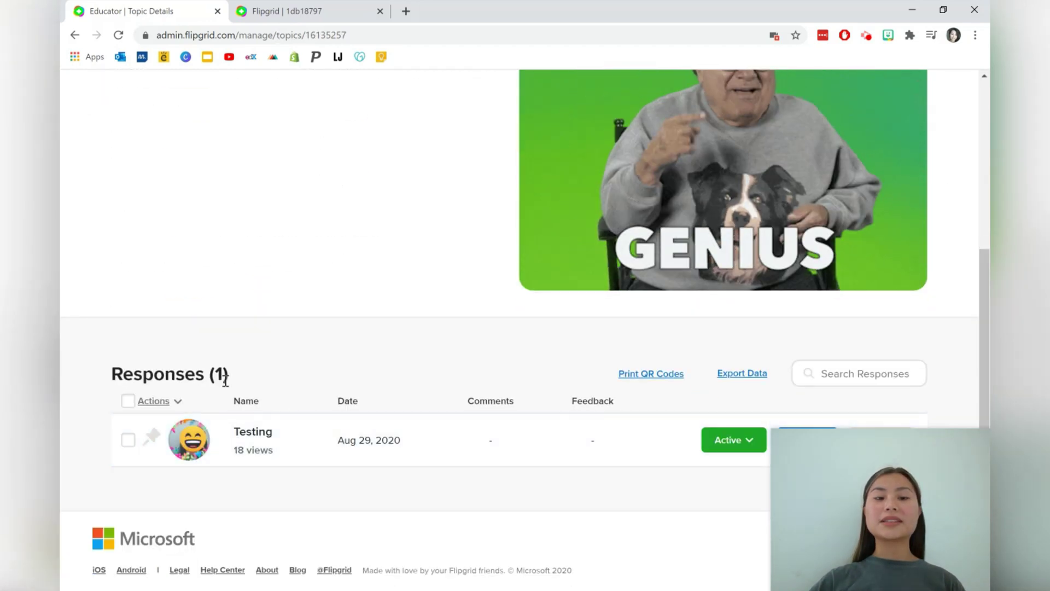
pyautogui.click(269, 438)
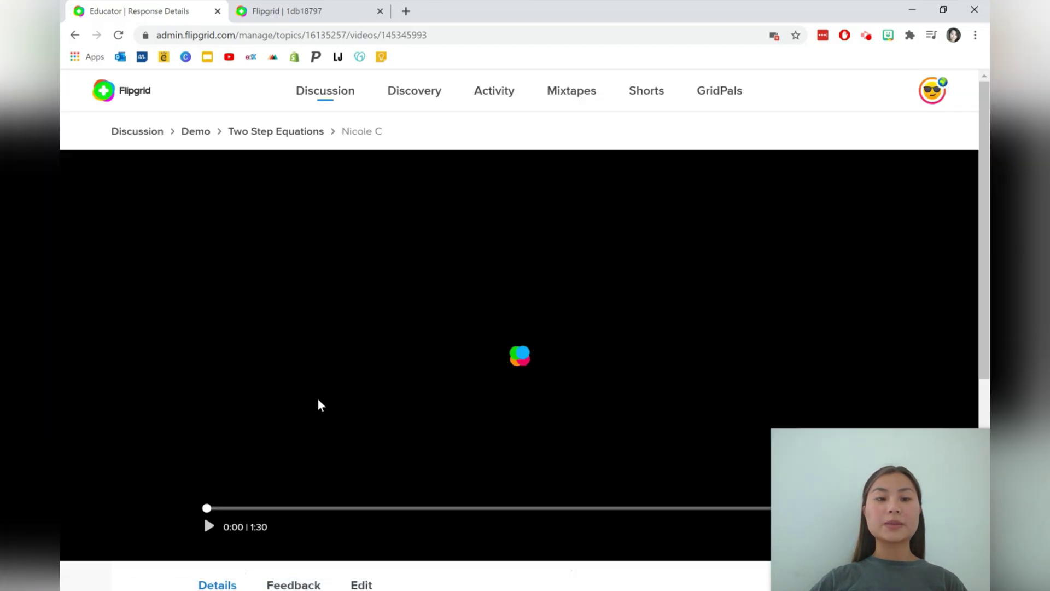
pyautogui.scroll(-6, 363, 393)
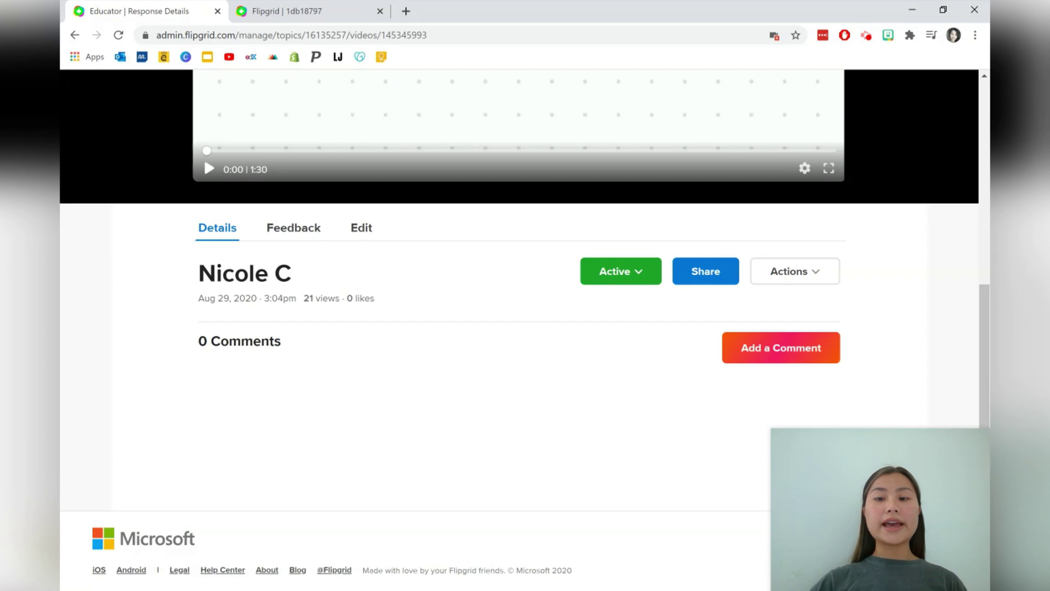
pyautogui.click(310, 235)
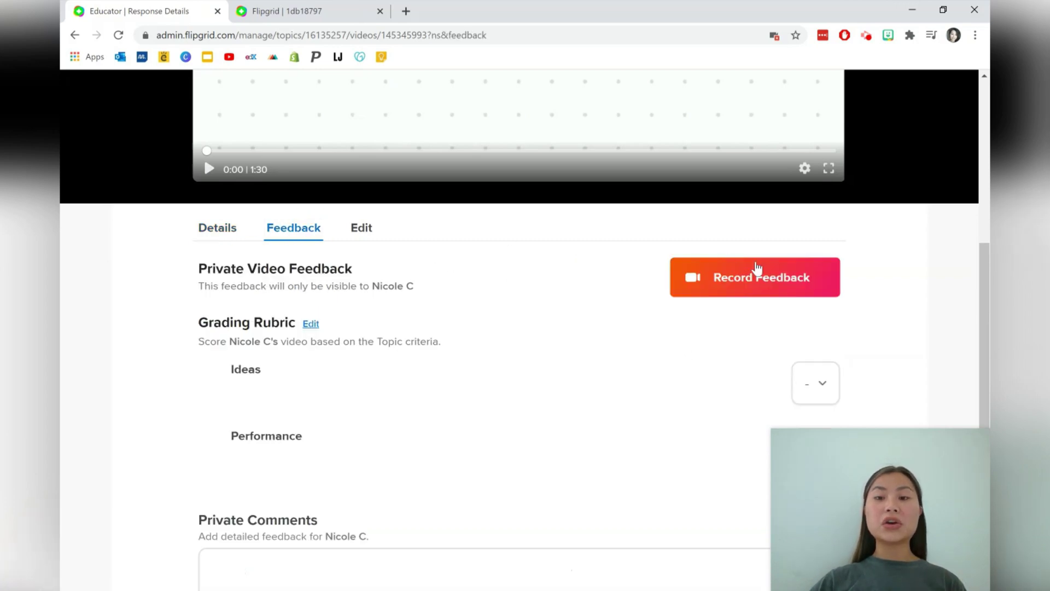
# Write the private comment "Testing." on the response
pyautogui.scroll(-1, 618, 321)
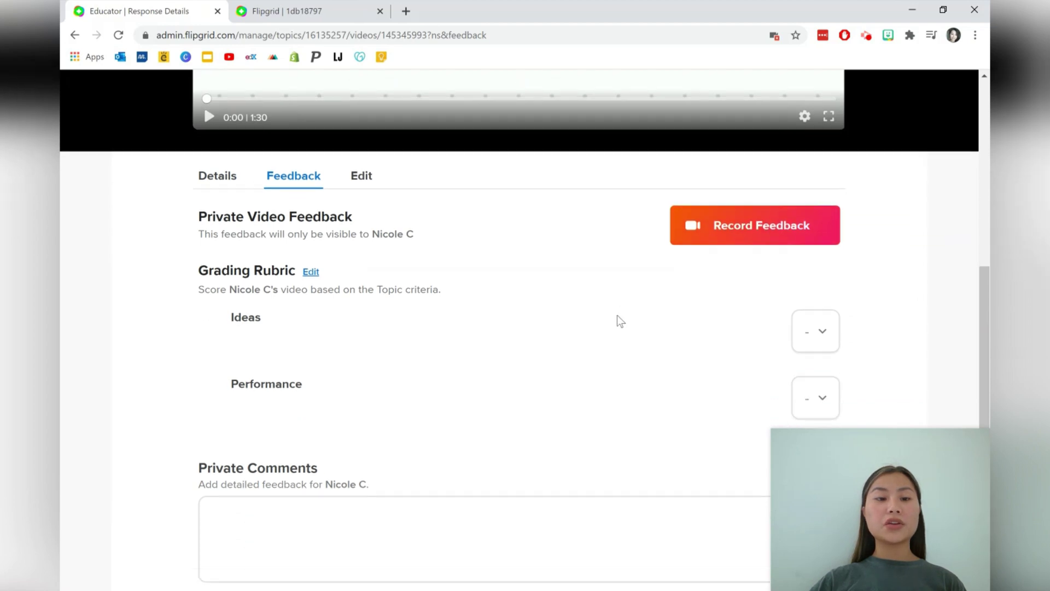
pyautogui.scroll(-2, 357, 363)
pyautogui.click(344, 355)
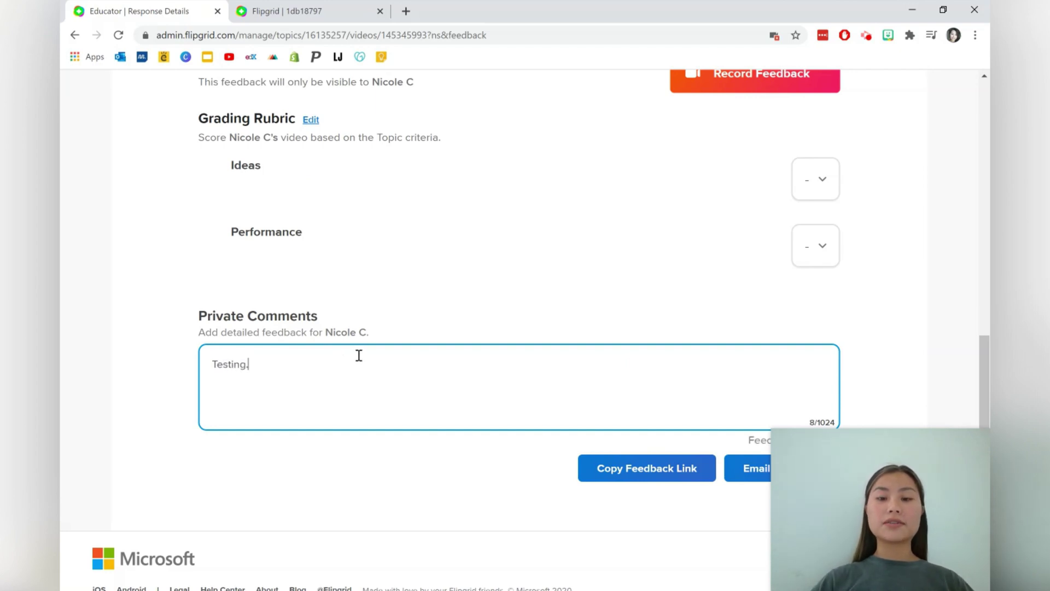
# Bring up the Copy Feedback Link popup, dismiss it, and return to the top
pyautogui.click(627, 469)
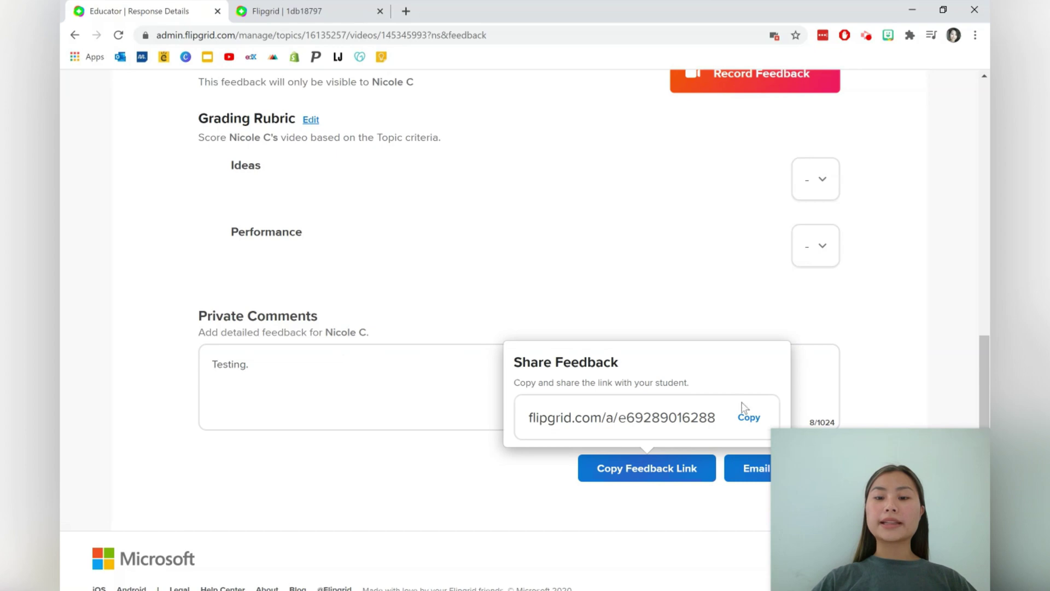
pyautogui.click(874, 357)
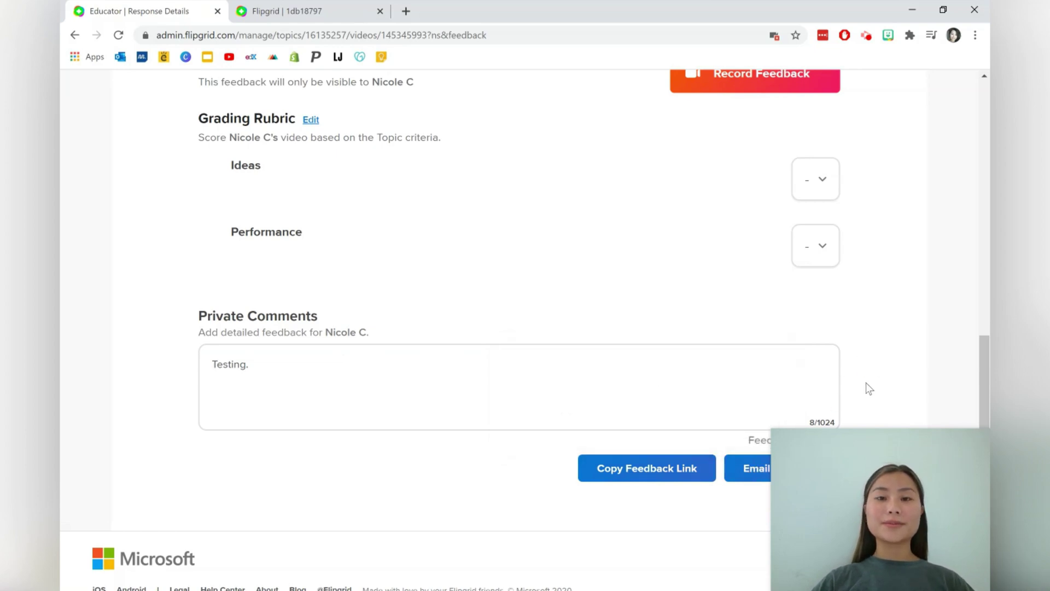
pyautogui.scroll(-1, 902, 383)
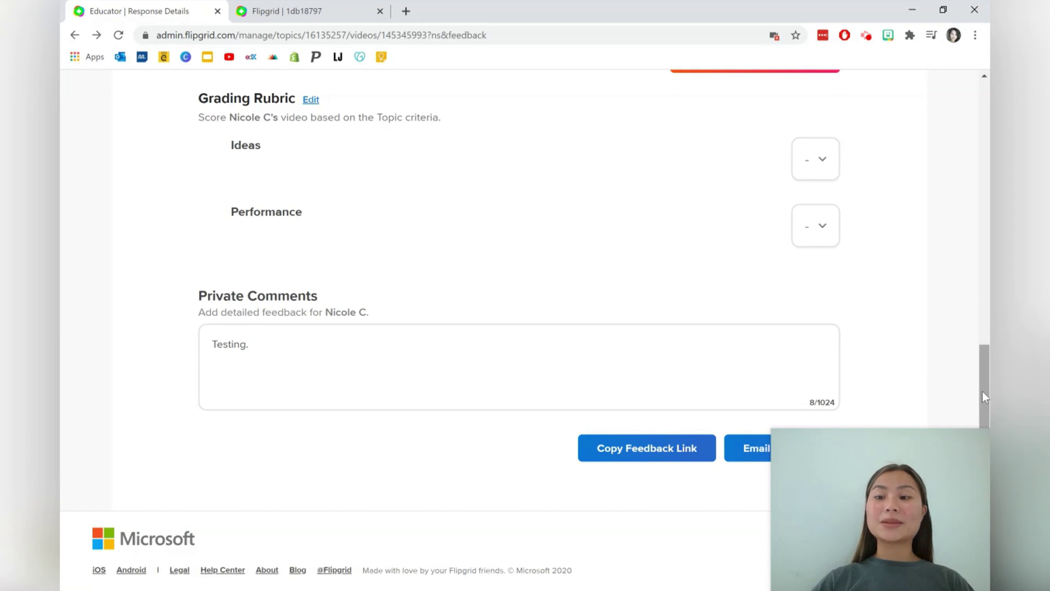
pyautogui.scroll(10, 982, 392)
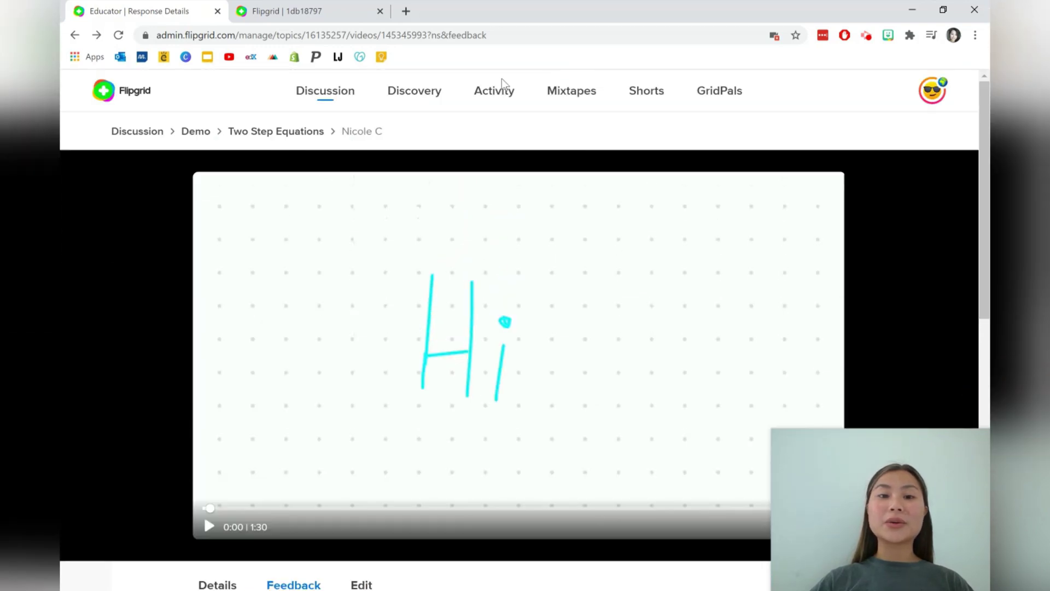
# Go to the Discovery library and preview The Grateful Game topic
pyautogui.click(433, 99)
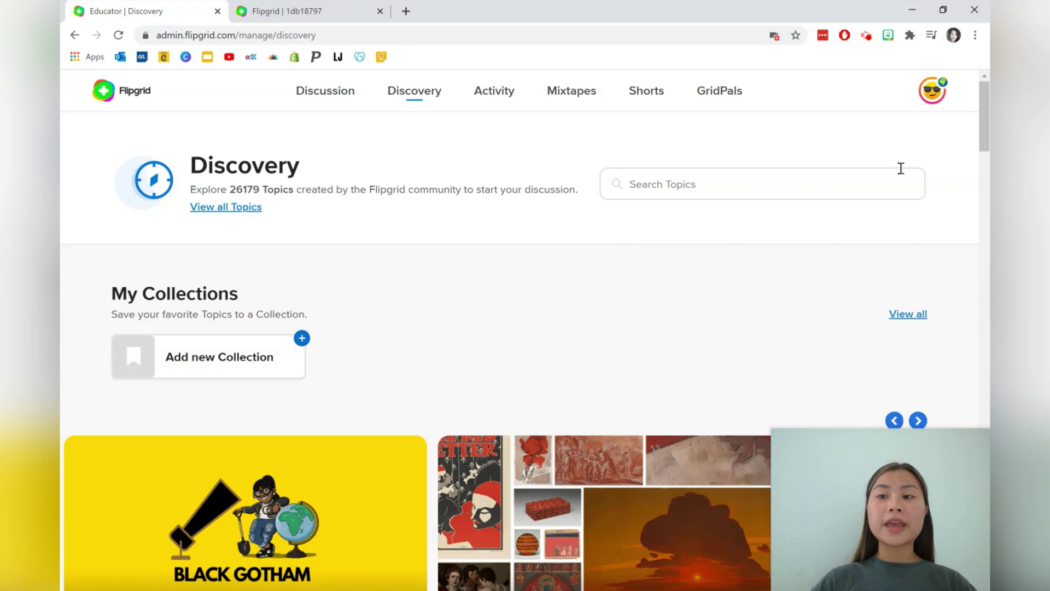
pyautogui.moveTo(986, 113); pyautogui.dragTo(986, 144)
pyautogui.scroll(-5, 985, 109)
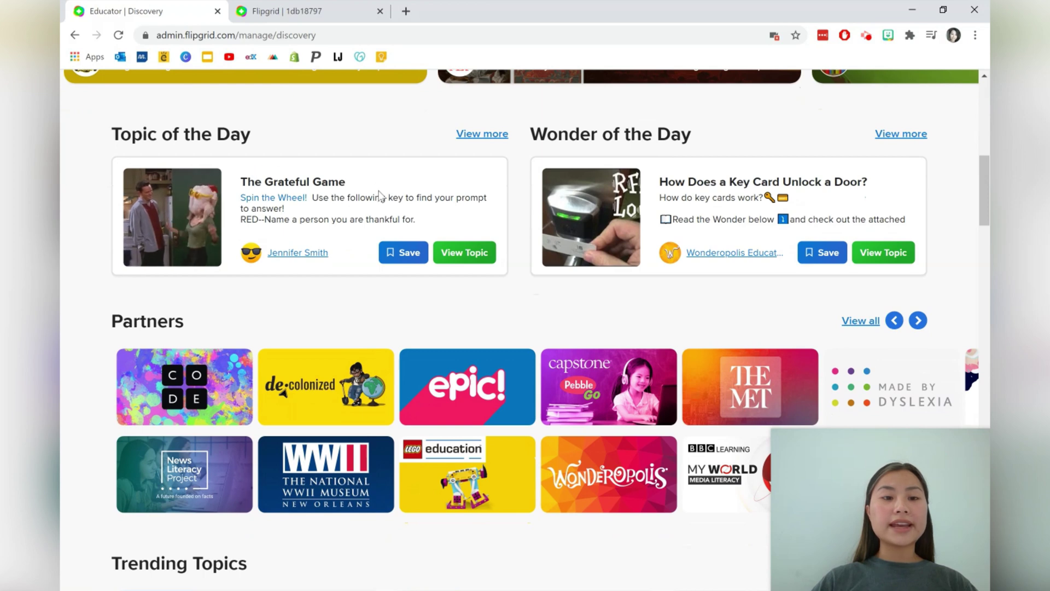
pyautogui.click(460, 254)
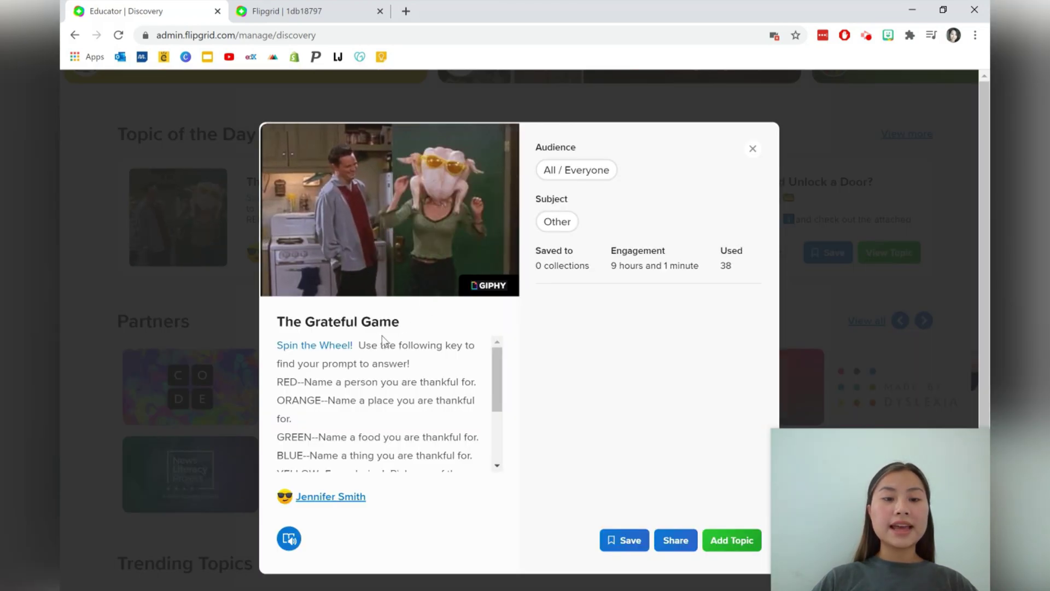
pyautogui.moveTo(358, 363); pyautogui.dragTo(399, 415)
pyautogui.scroll(-2, 399, 403)
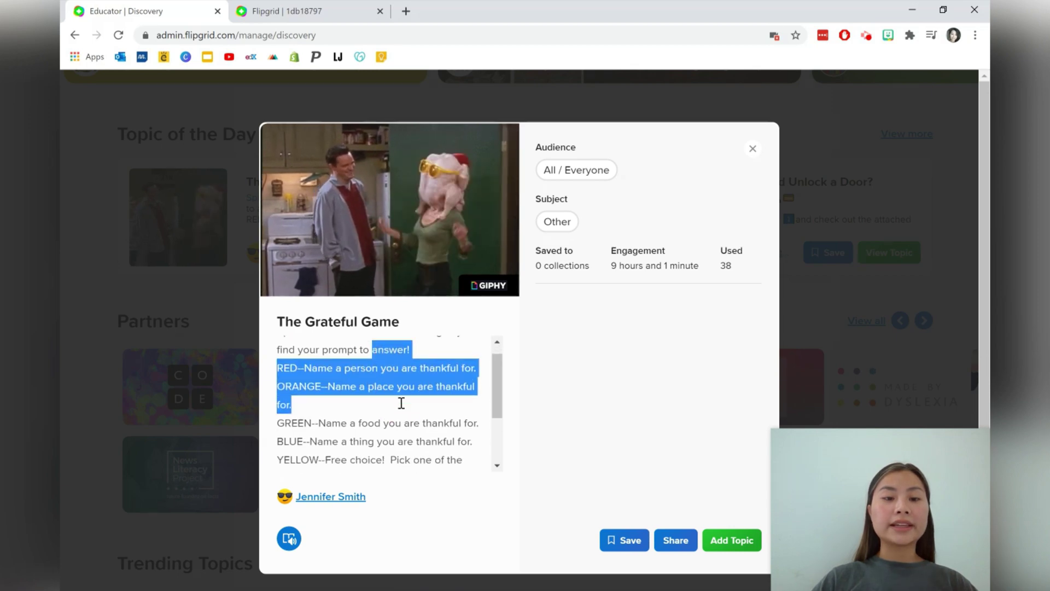
# Close the preview and open the Get to Know Me topic details
pyautogui.click(752, 148)
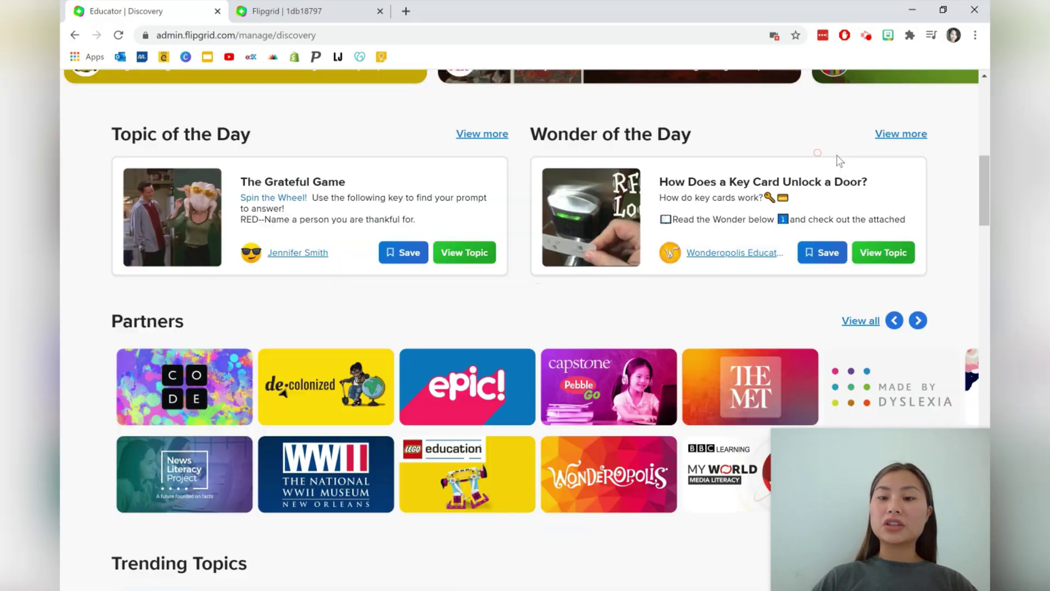
pyautogui.scroll(-8, 977, 174)
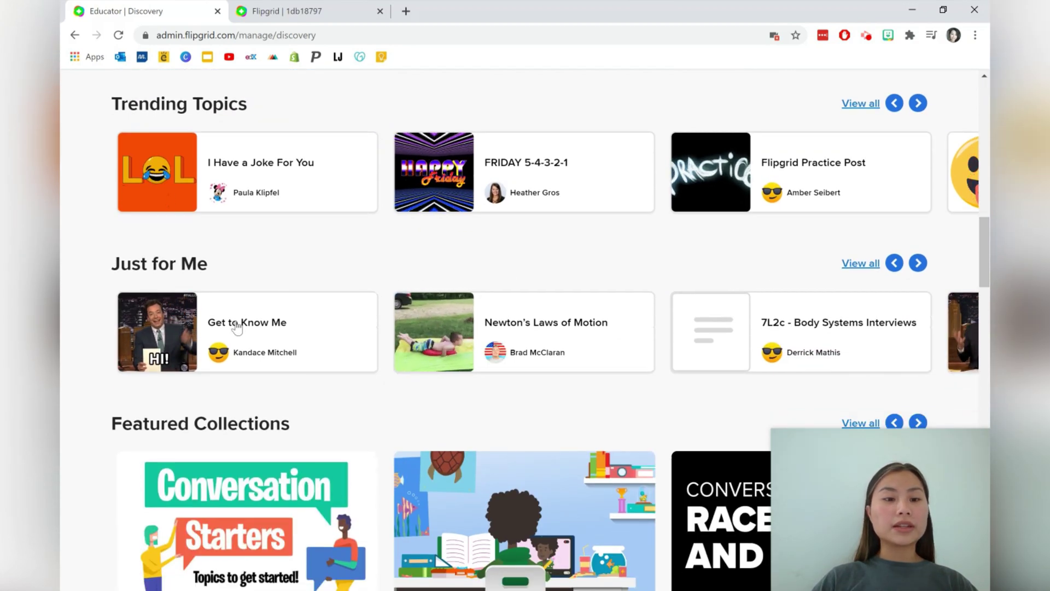
pyautogui.click(237, 330)
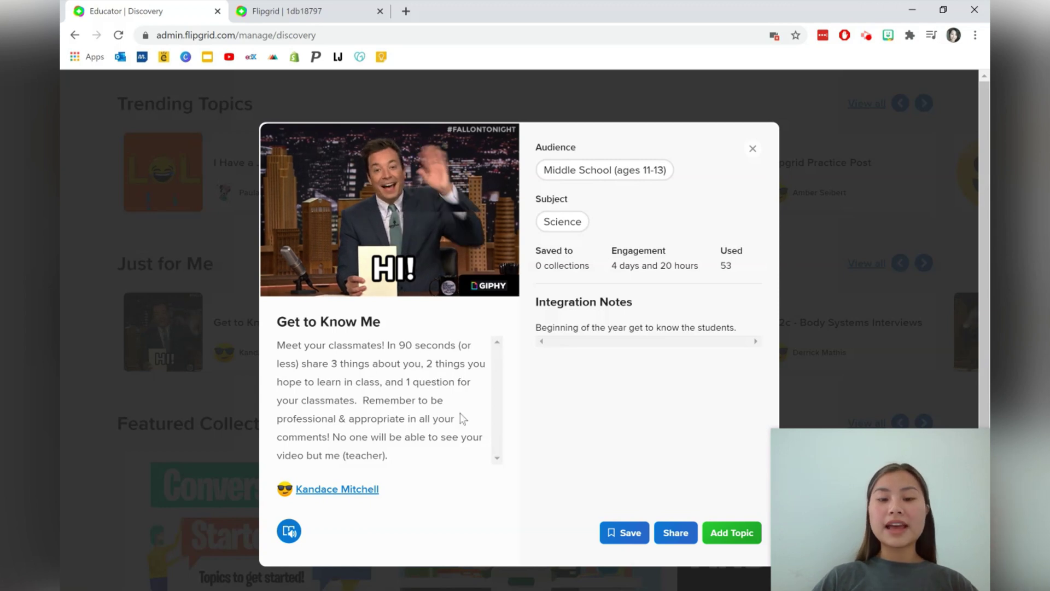
# Add the Get to Know Me topic to the Demo group with its default settings
pyautogui.click(732, 532)
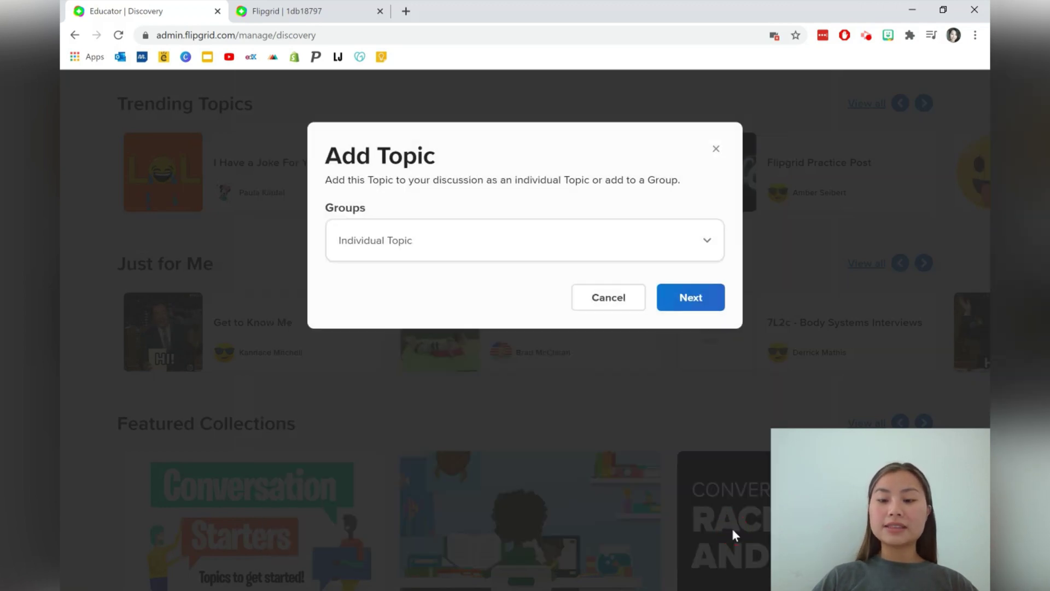
pyautogui.click(644, 249)
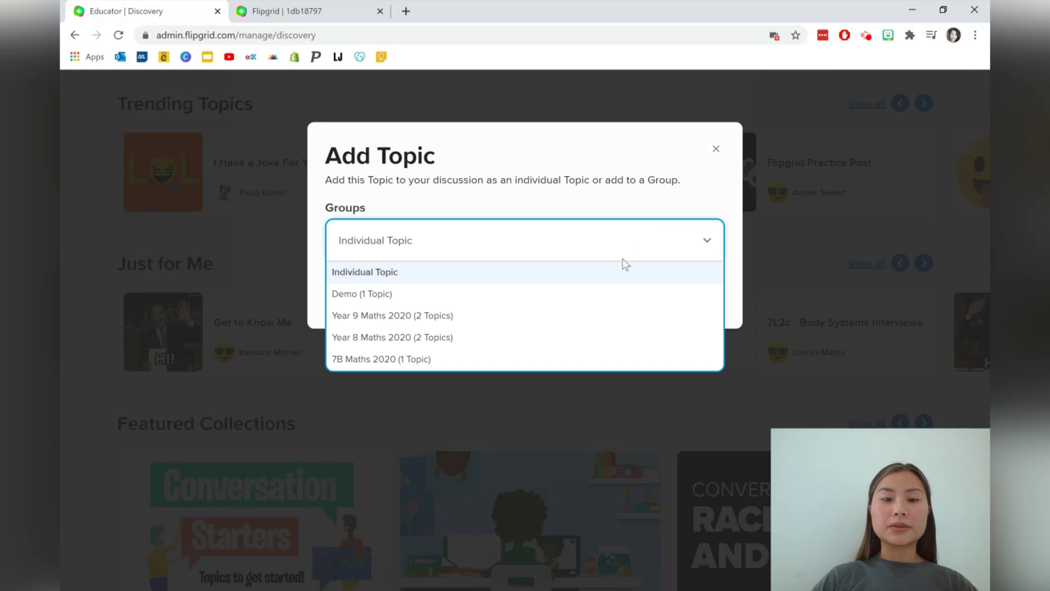
pyautogui.click(602, 290)
pyautogui.click(686, 298)
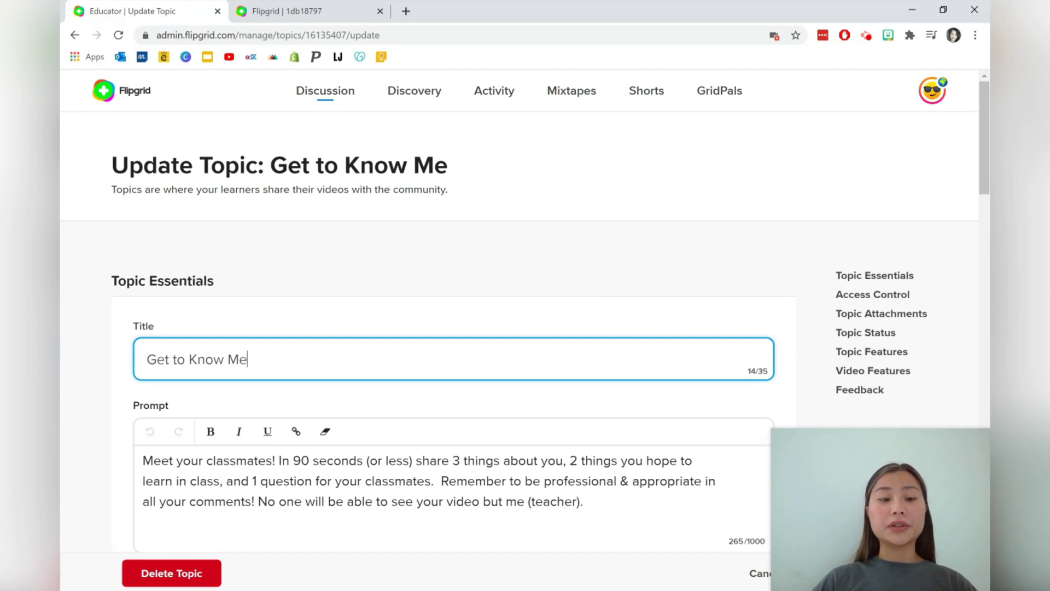
pyautogui.scroll(-4, 605, 284)
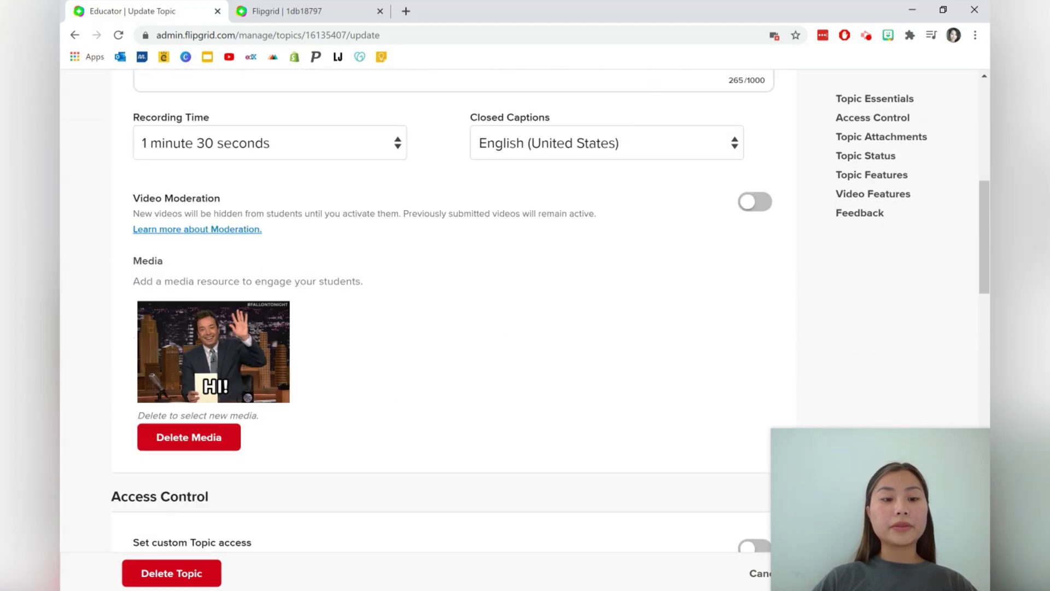
pyautogui.scroll(-7, 186, 496)
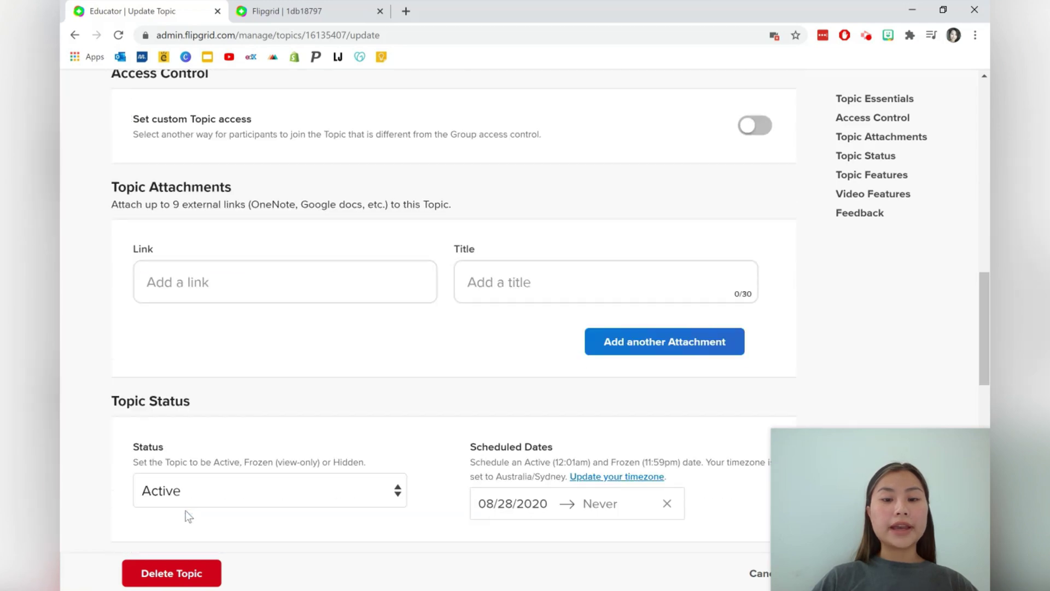
pyautogui.scroll(-15, 185, 510)
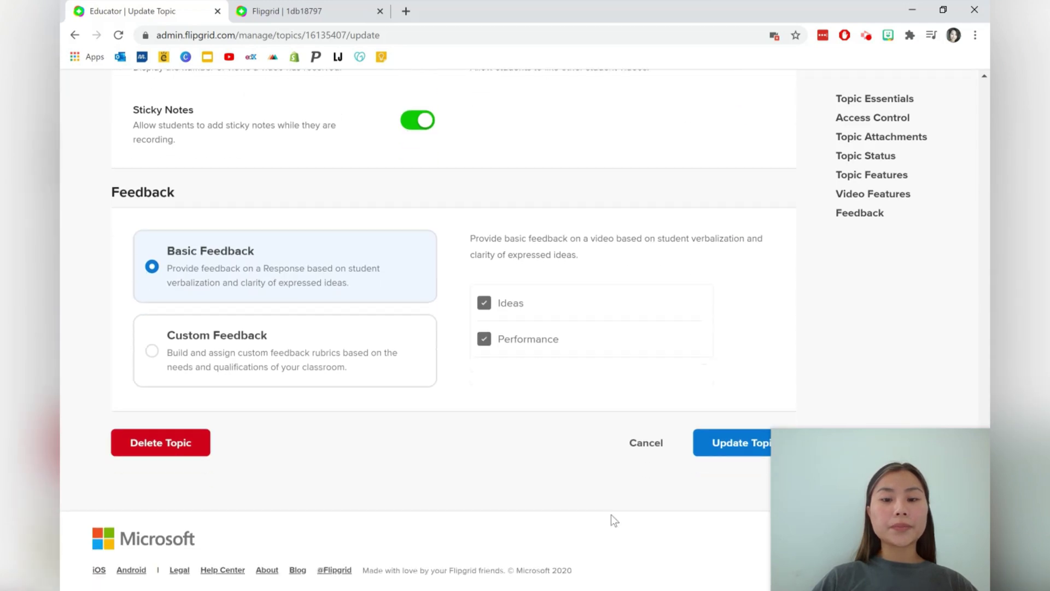
pyautogui.click(726, 442)
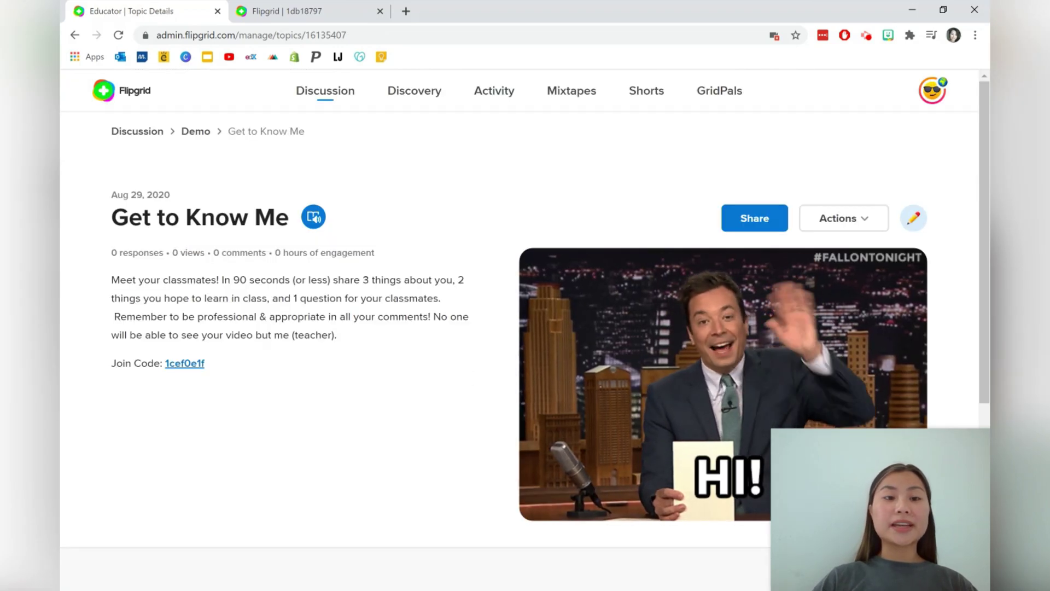
# Copy the Get to Know Me topic's join link from the Share window
pyautogui.scroll(-5, 535, 299)
pyautogui.scroll(5, 535, 300)
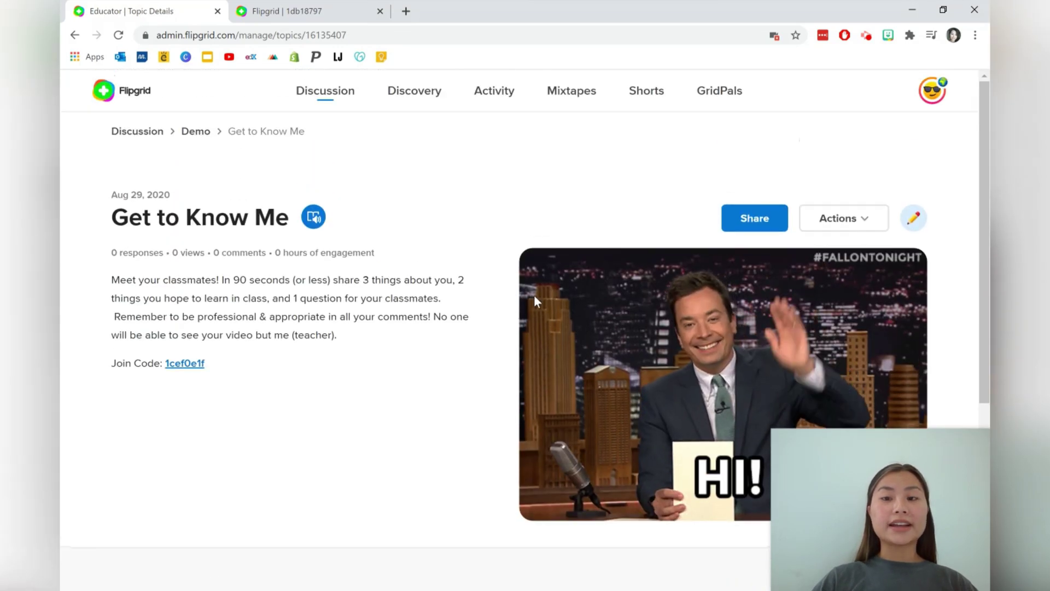
pyautogui.click(750, 218)
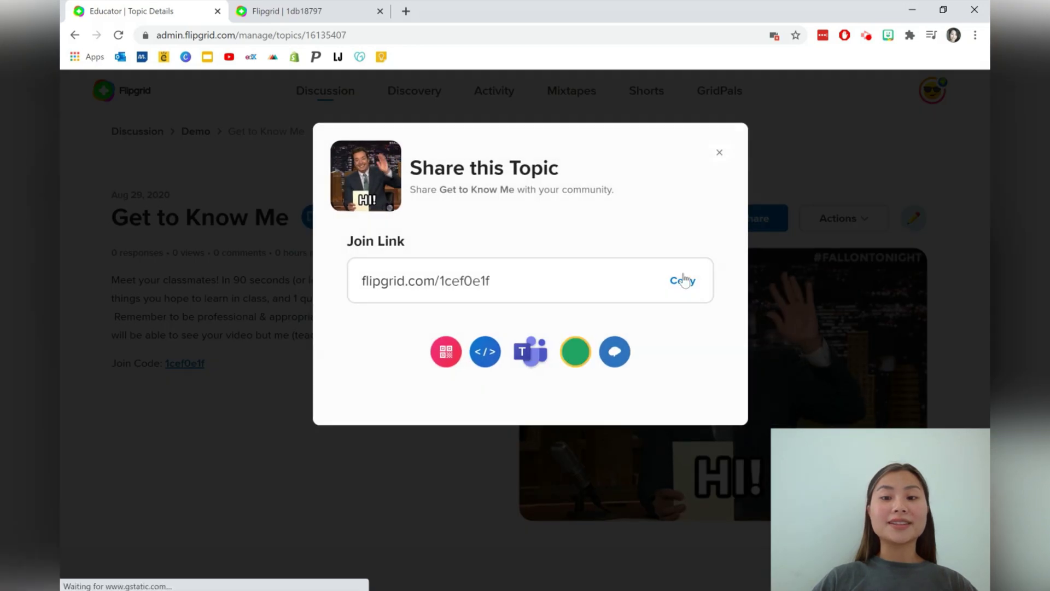
pyautogui.click(682, 280)
pyautogui.click(720, 153)
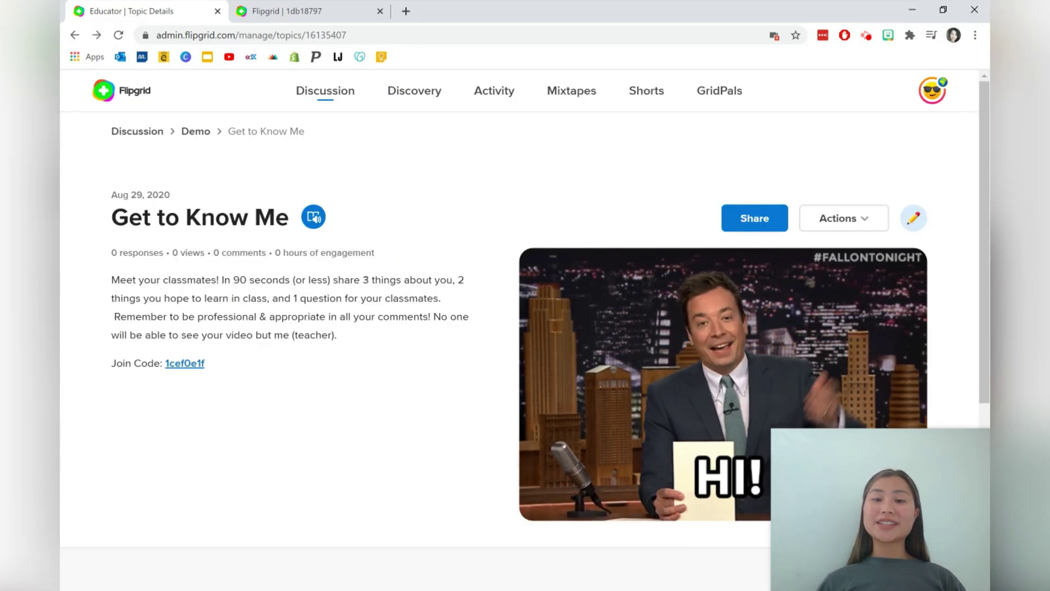
# Scroll through the Activity engagement snapshot, then visit the Mixtapes and Shorts pages
pyautogui.click(503, 90)
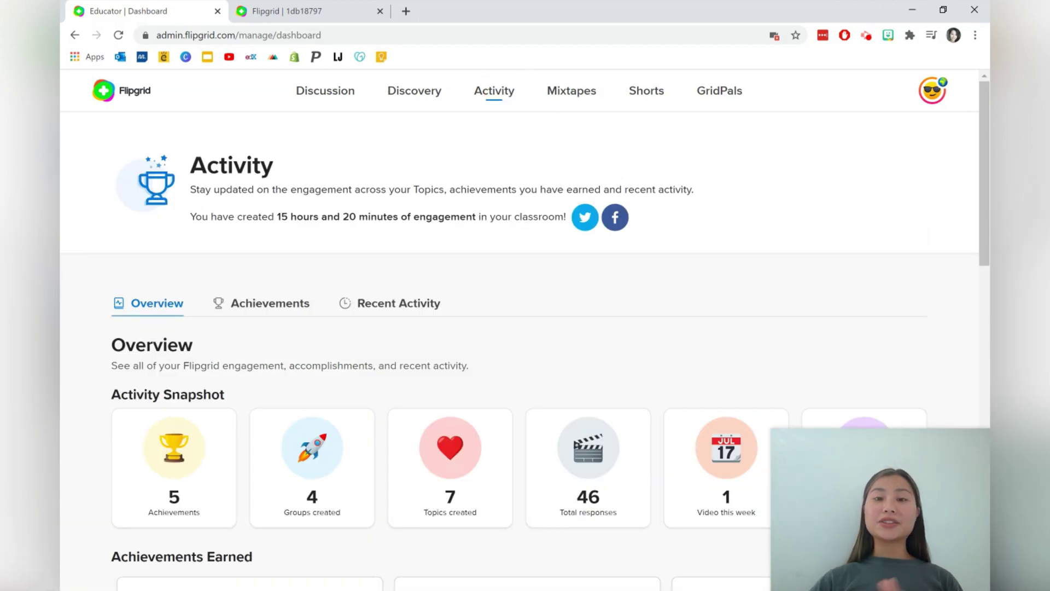
pyautogui.scroll(-3, 389, 186)
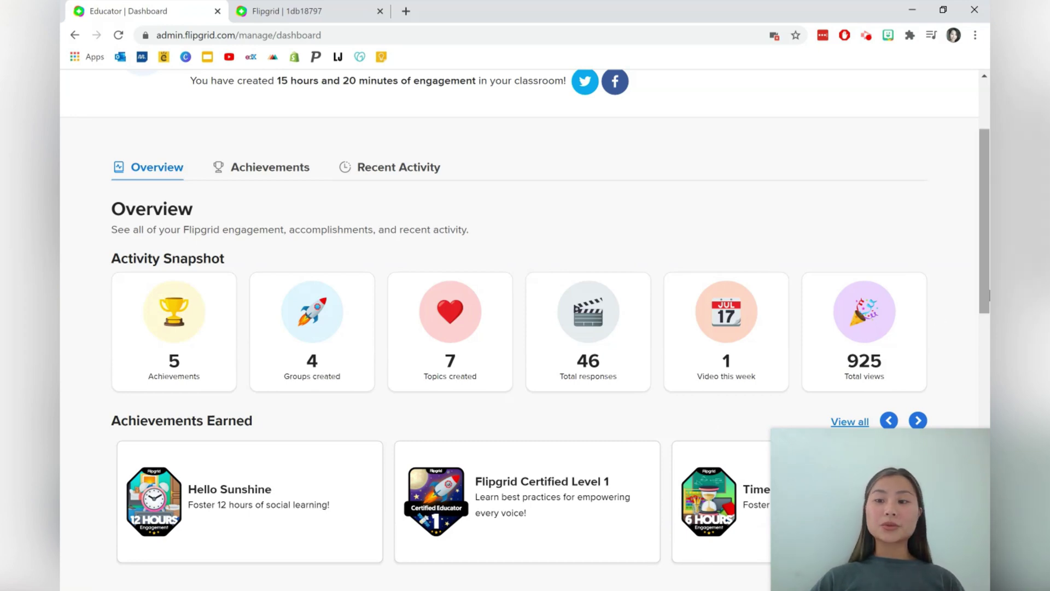
pyautogui.scroll(3, 980, 287)
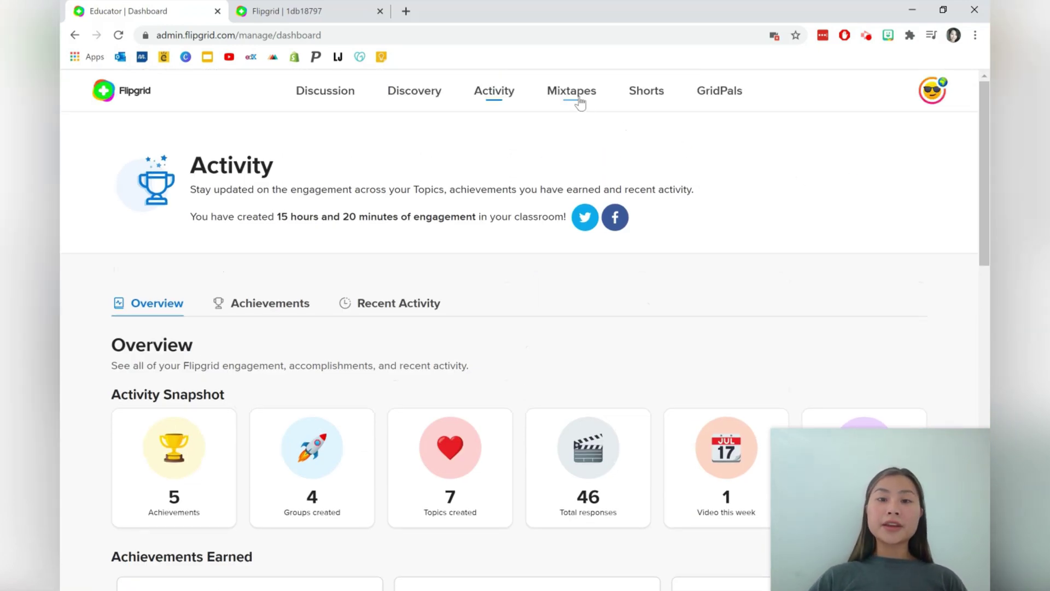
pyautogui.click(576, 95)
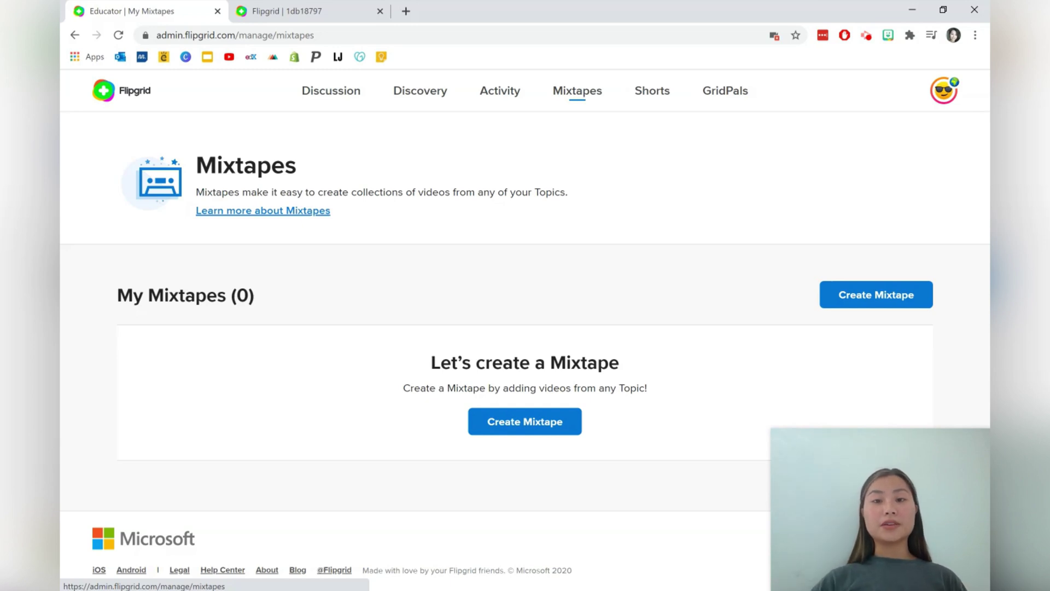
pyautogui.click(652, 102)
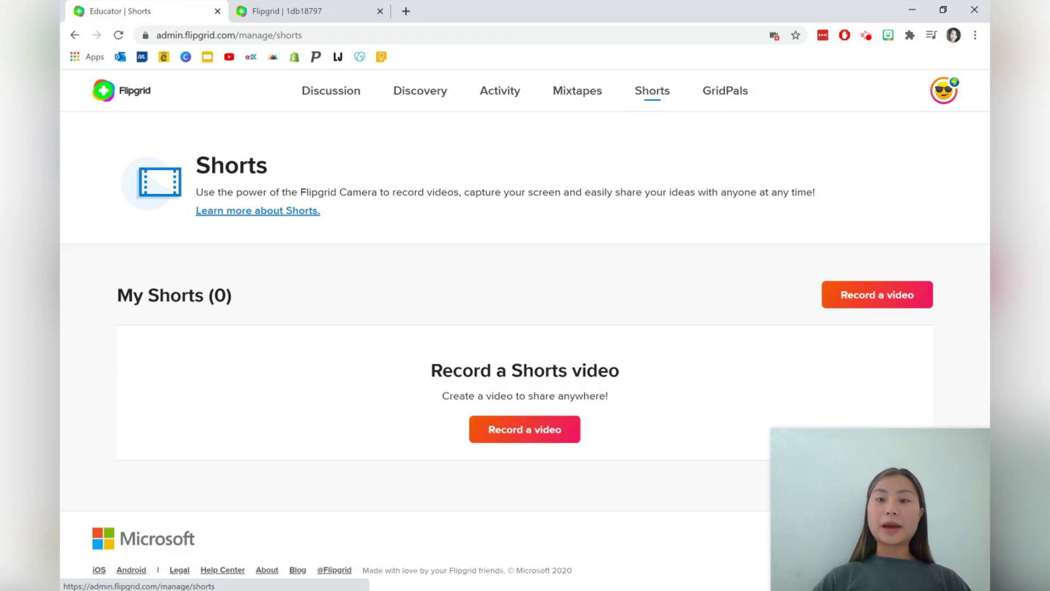
# Go to the GridPals page
pyautogui.click(735, 98)
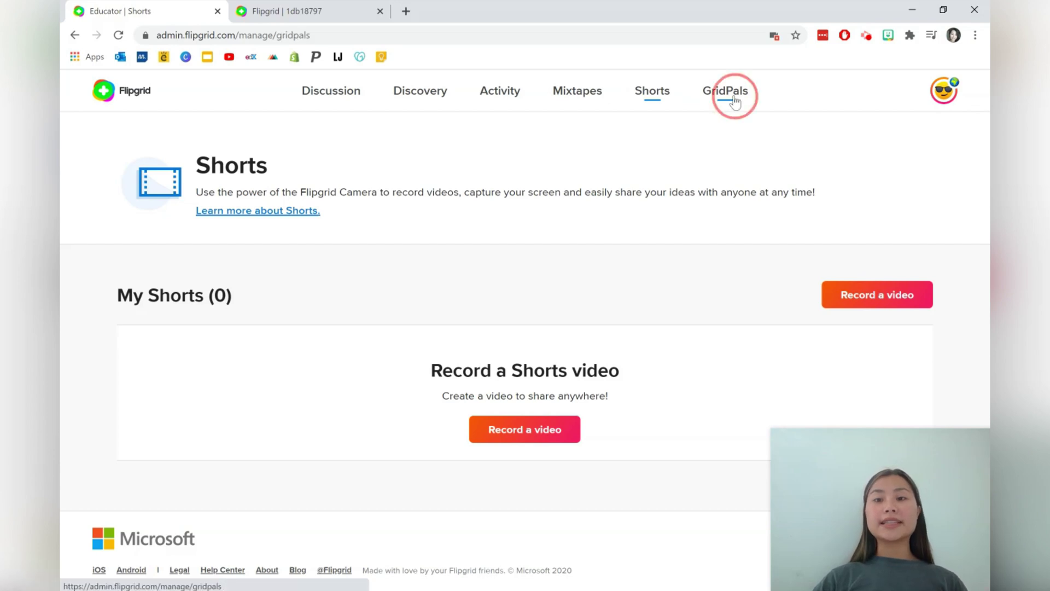